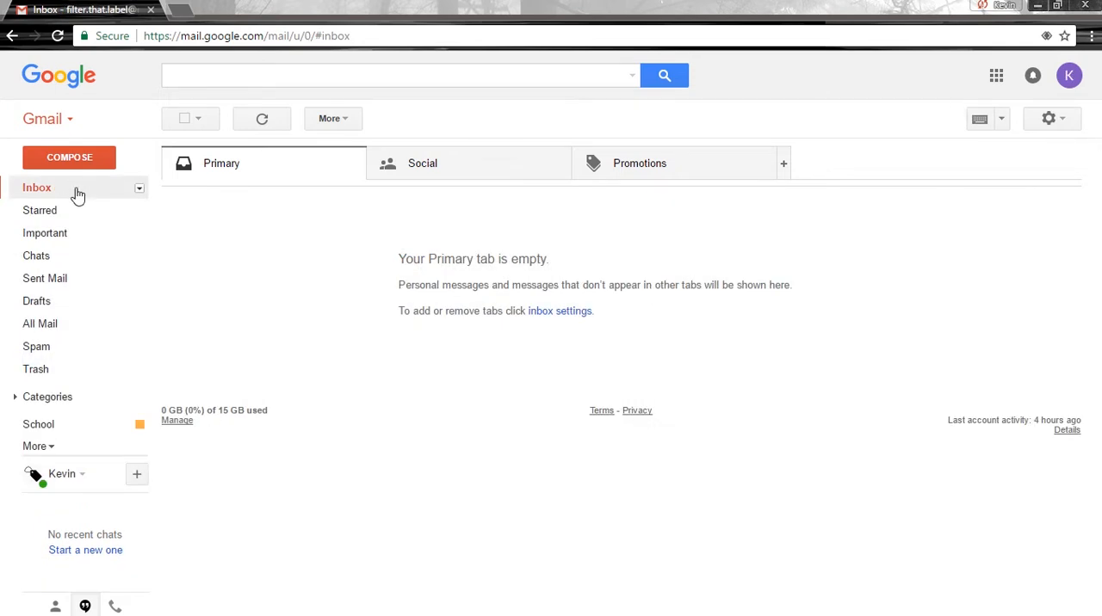
Open the mail account's settings at the section that controls labels.
click(77, 195)
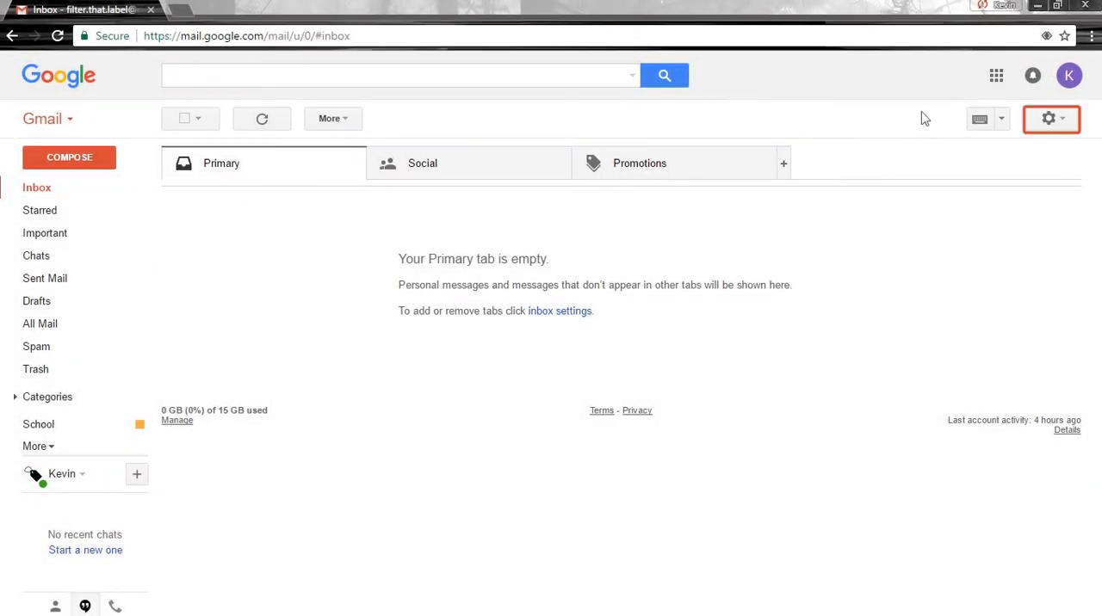
click(1060, 123)
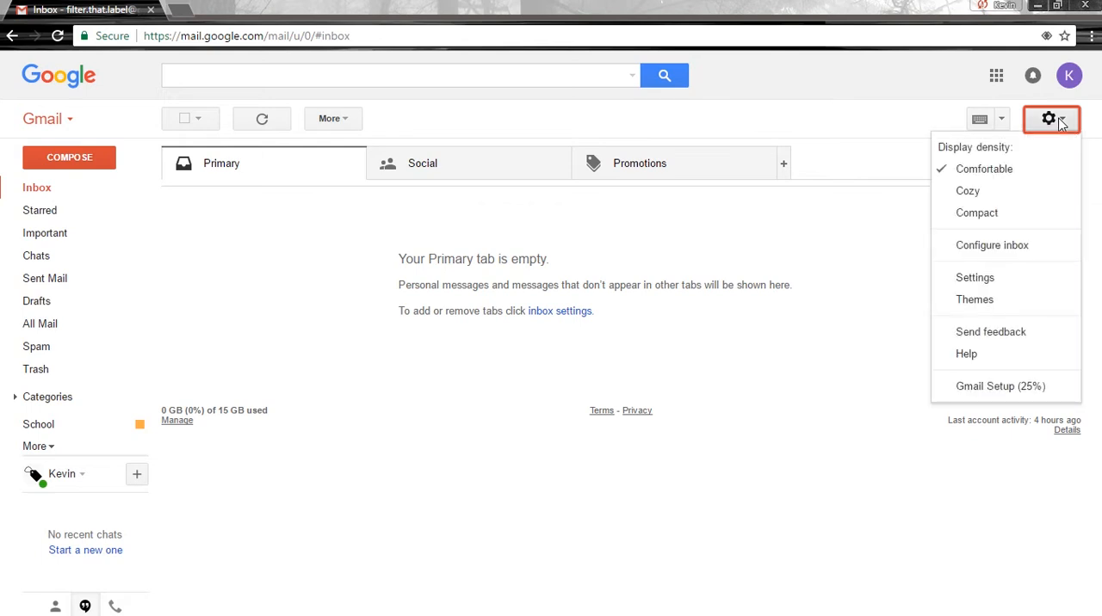
click(995, 278)
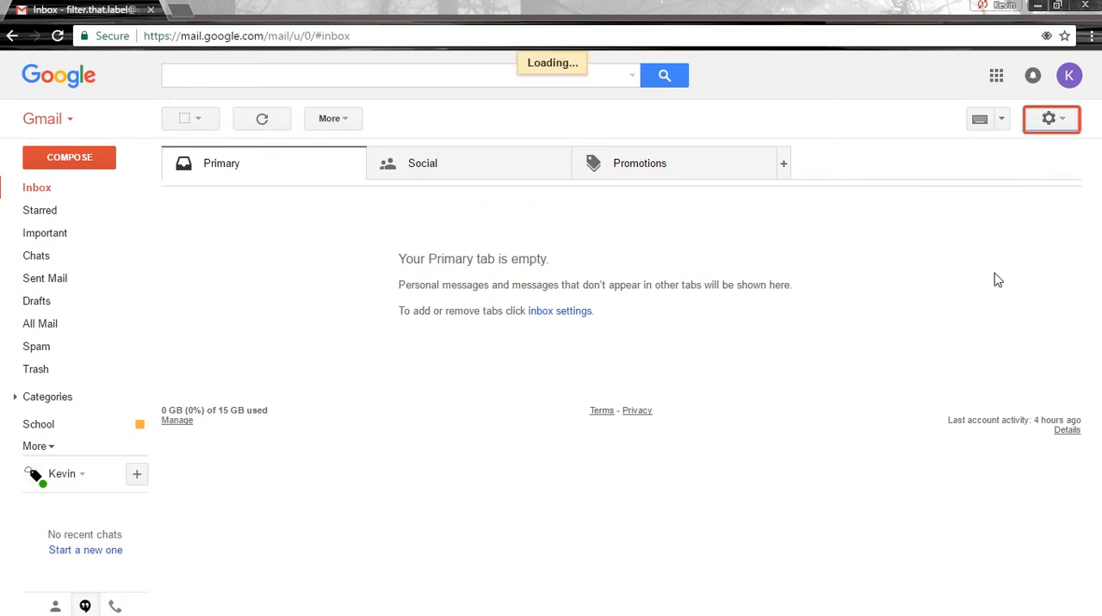
click(239, 154)
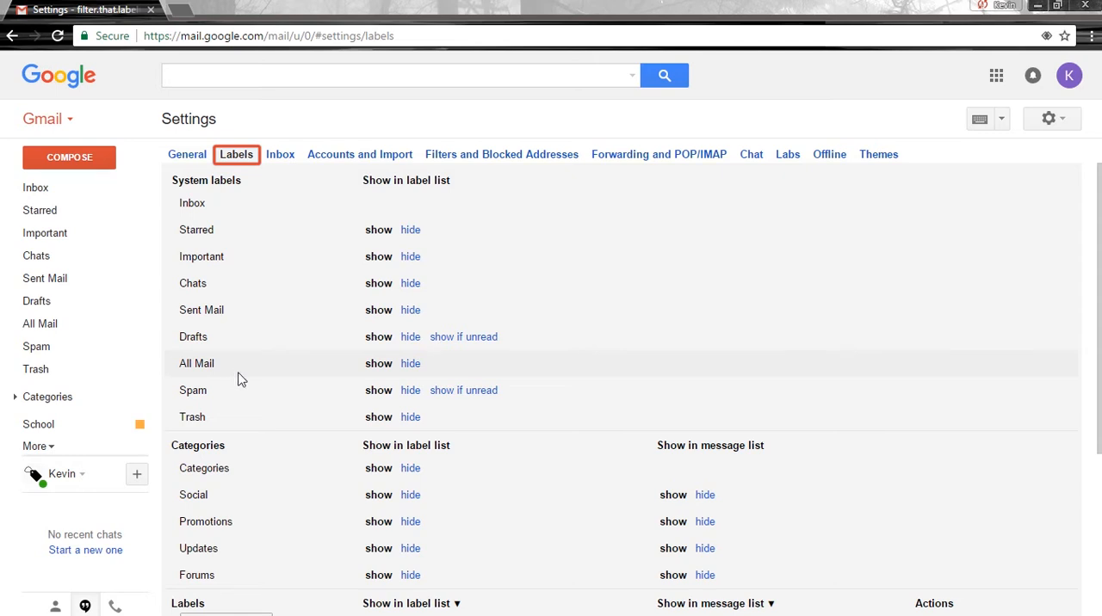
Hide the Starred label, show it again, and set Drafts to show in the label list only if unread.
click(410, 230)
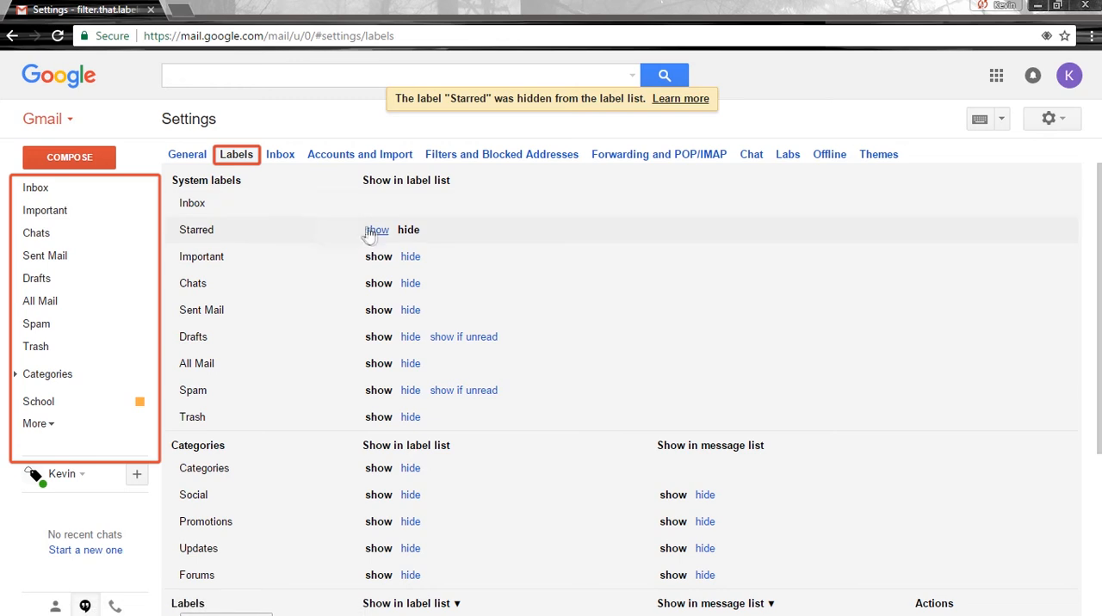
click(375, 232)
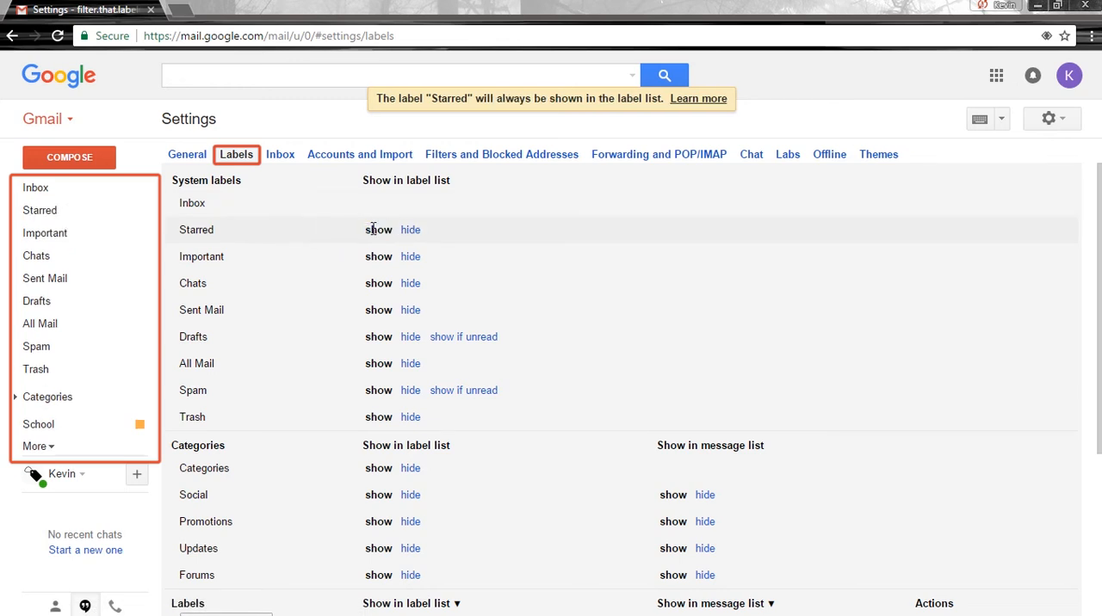
click(461, 345)
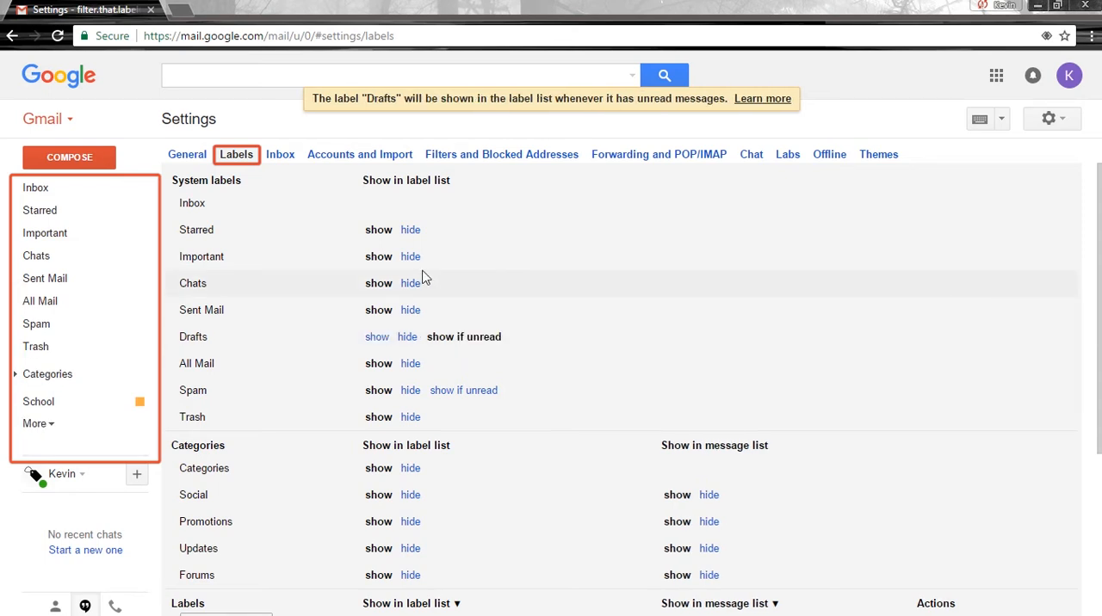
Hide Starred, Important, Chats, Sent Mail, Drafts, All Mail, Spam, Trash and Categories from the label list.
click(410, 230)
click(410, 256)
click(410, 283)
click(409, 310)
click(408, 336)
click(410, 363)
click(410, 389)
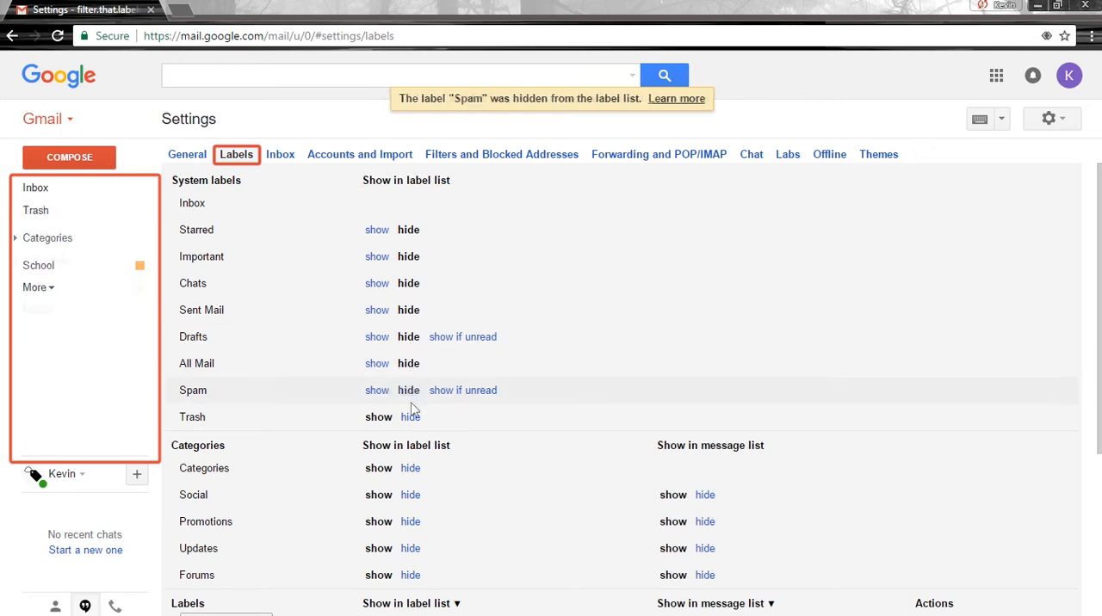
click(410, 417)
click(409, 468)
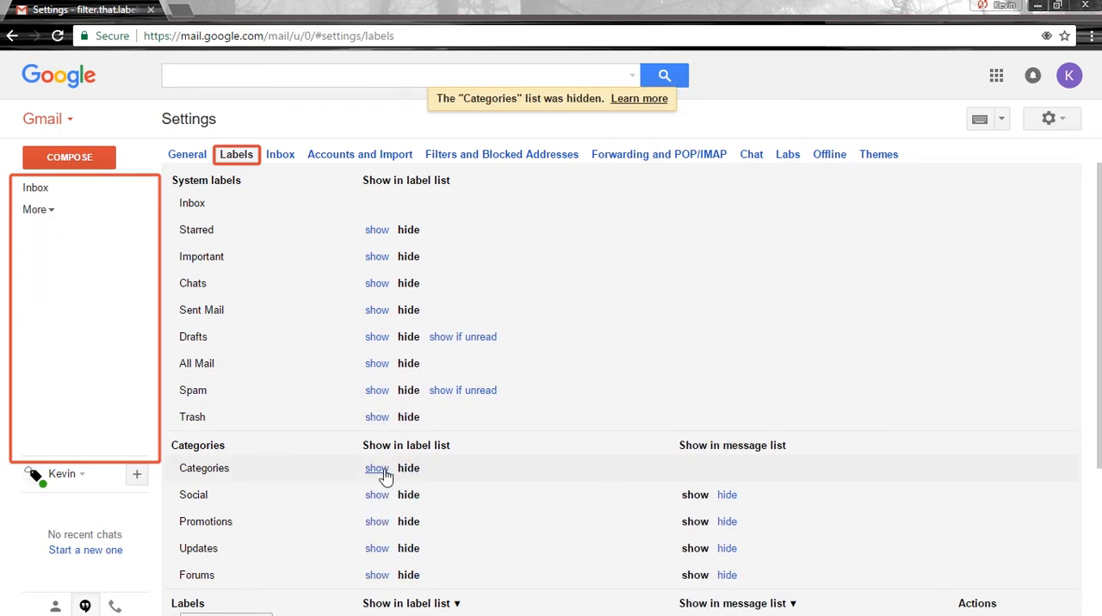
Show and expand the Categories list again, and hide its Promotions category from the label list.
click(377, 468)
click(18, 217)
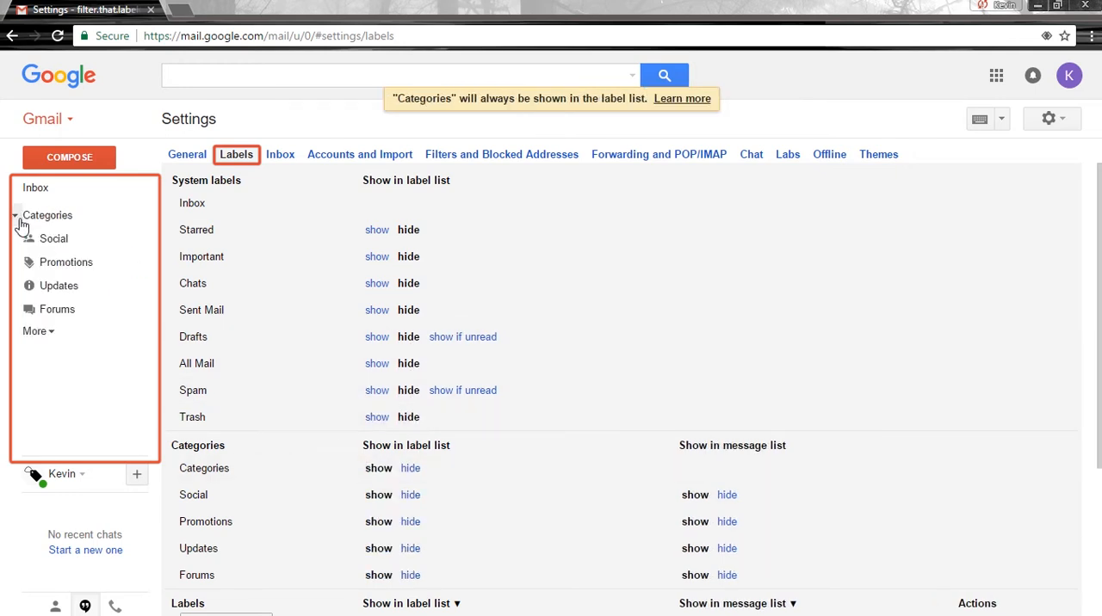
click(410, 522)
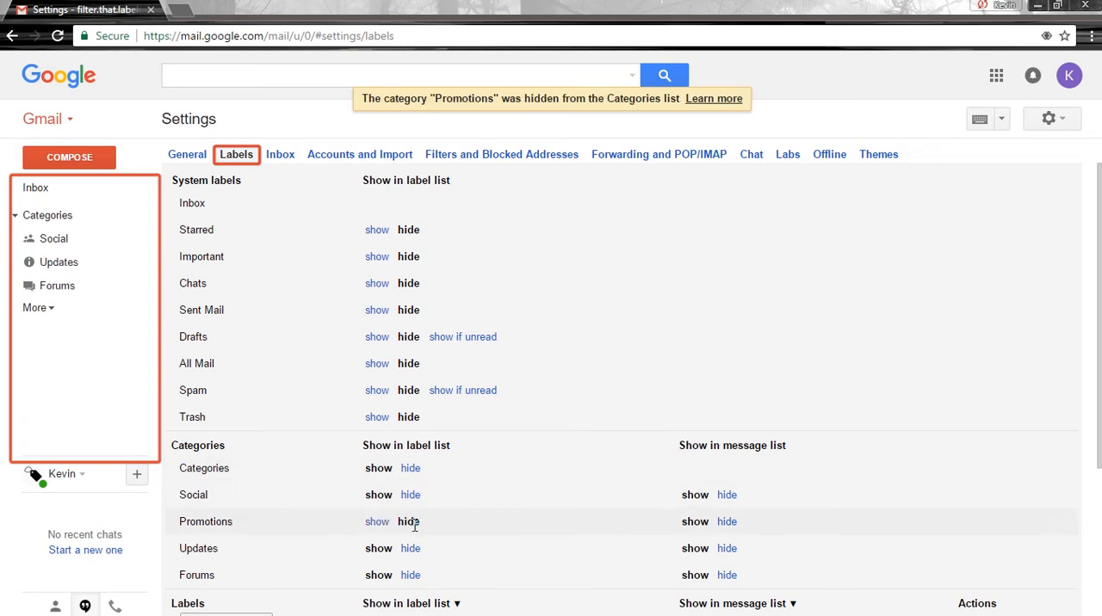
Return to the inbox and check its Social, Promotions and Primary messages.
click(48, 193)
click(409, 166)
click(631, 175)
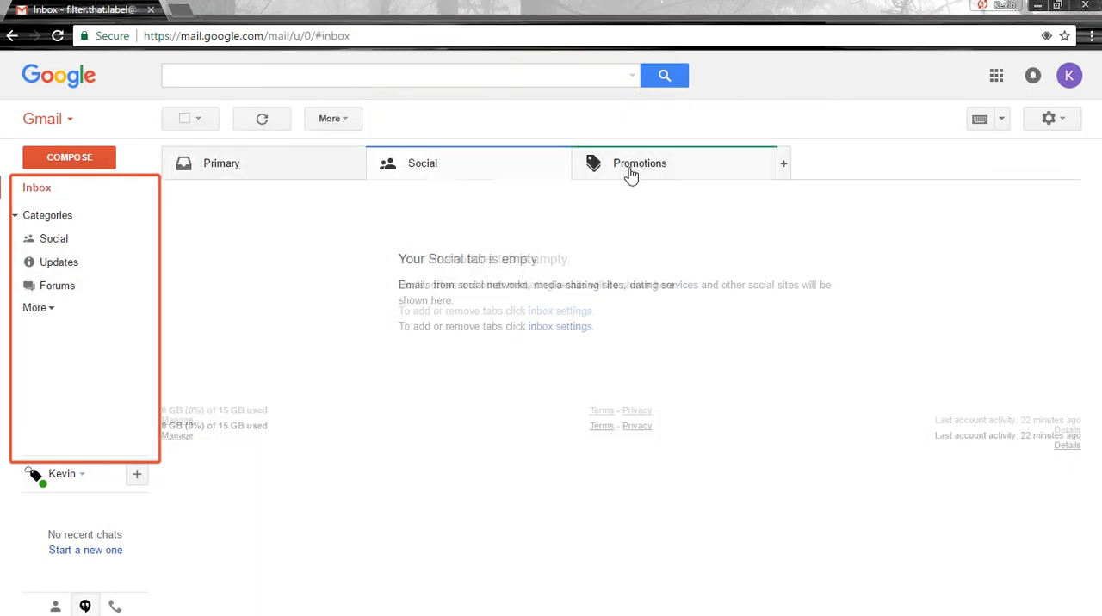
click(285, 176)
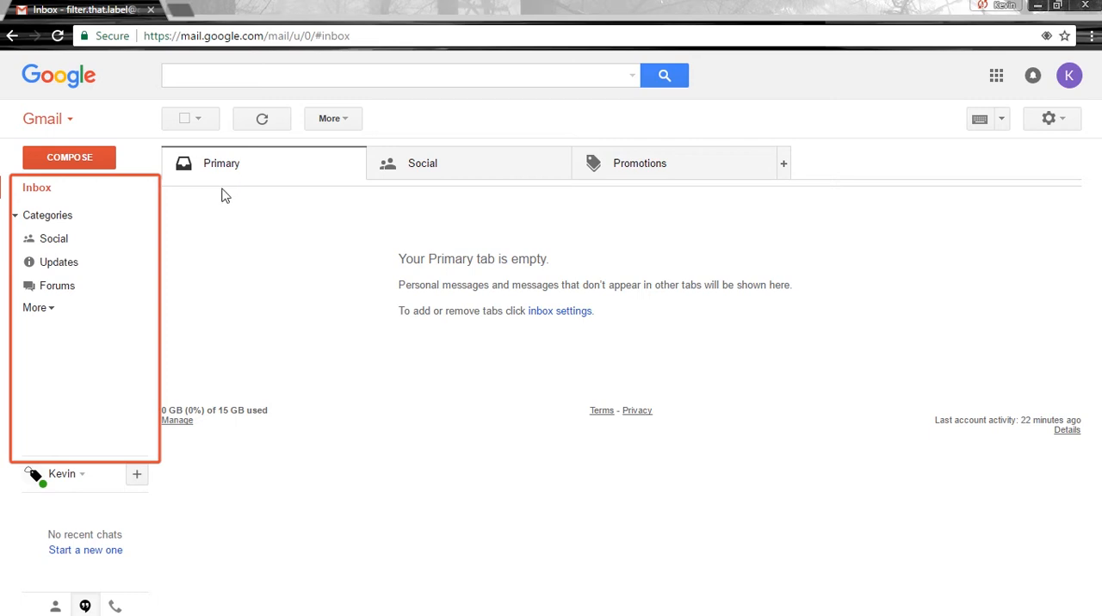
Hide Categories from the label list directly in the inbox view.
click(139, 216)
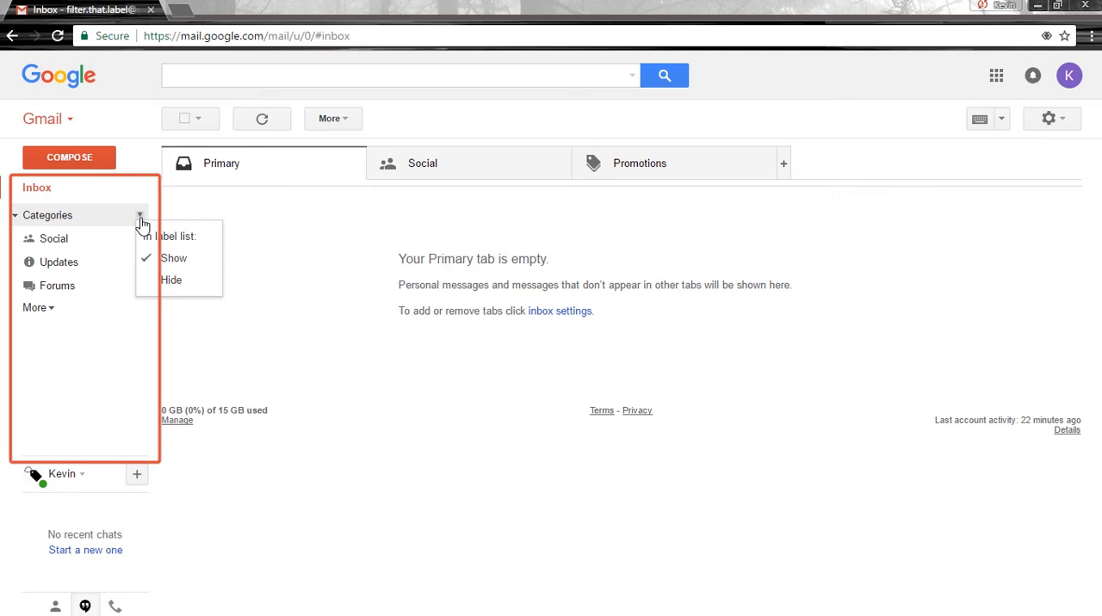
click(171, 283)
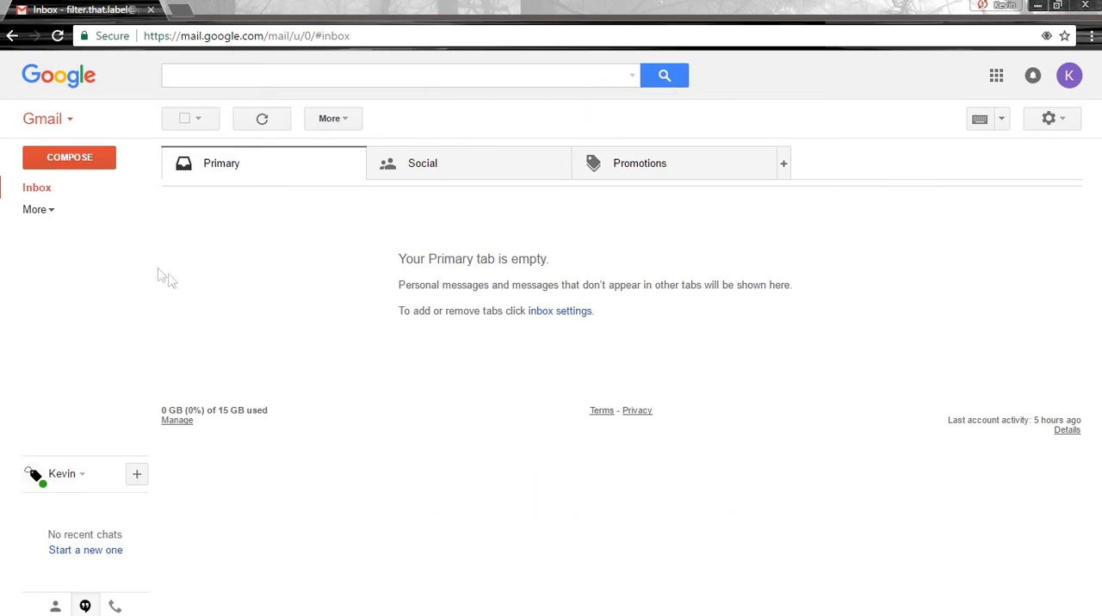
Expand the hidden labels, open label management, and create a new label named Custom.
click(49, 215)
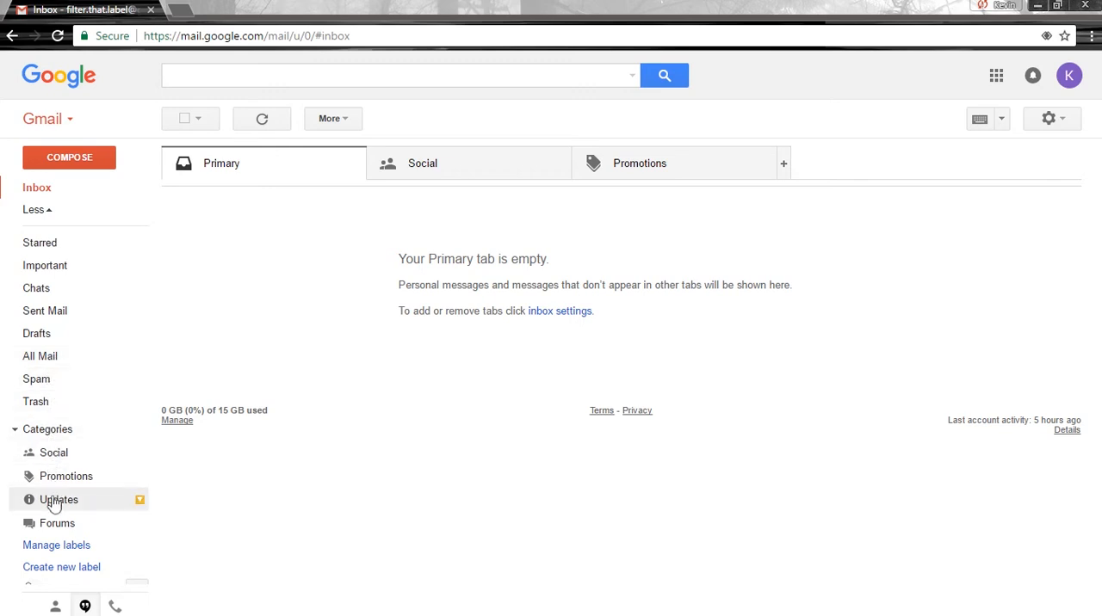
click(53, 547)
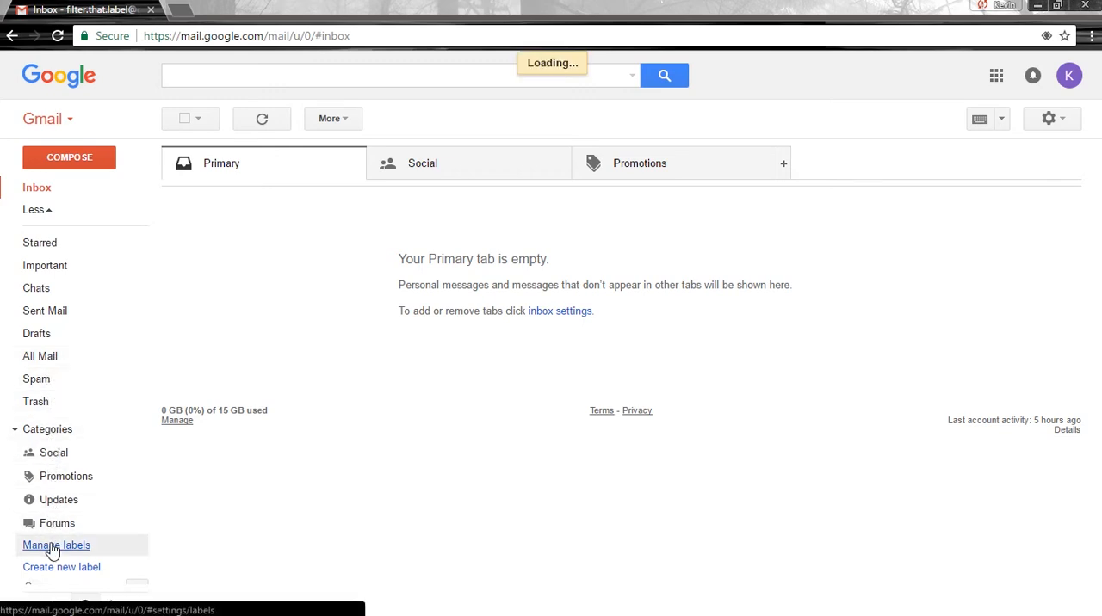
scroll(300, 535, down, 3)
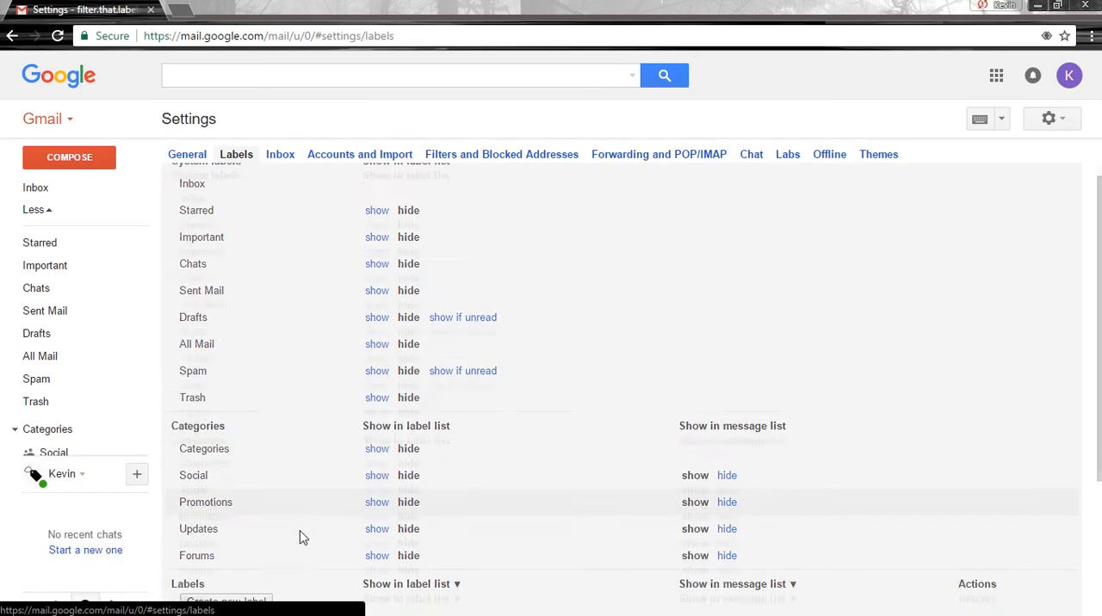
scroll(303, 537, down, 1)
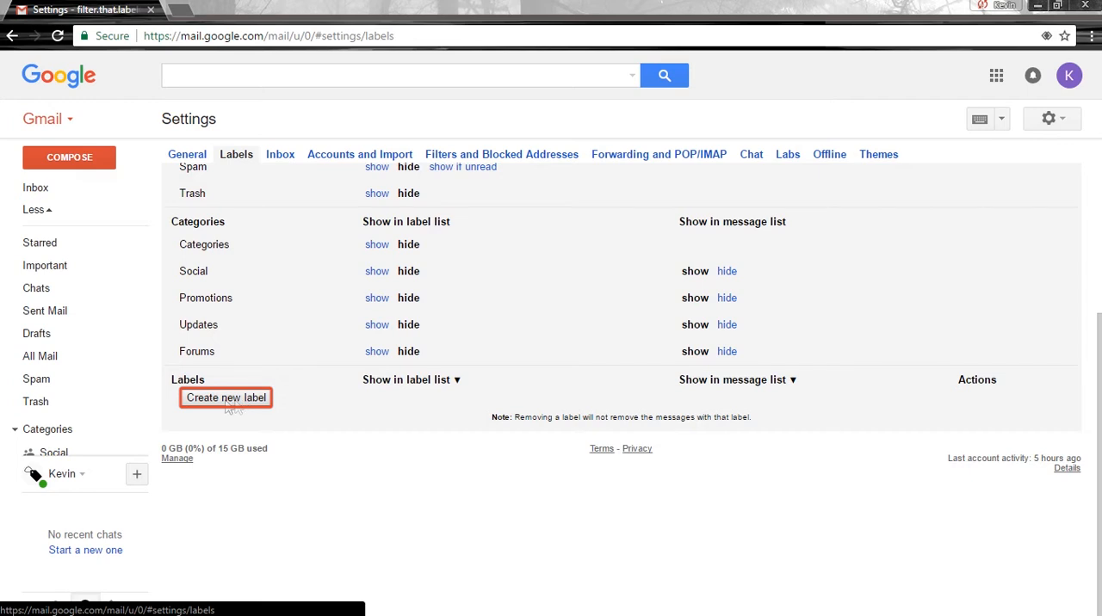
mouse_move(25, 406)
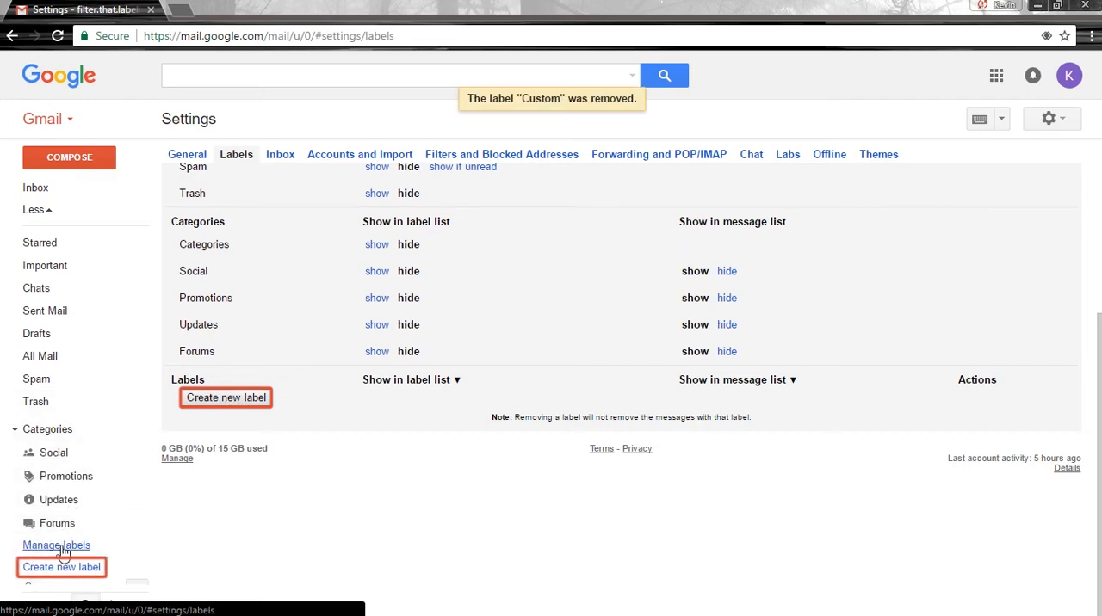
click(61, 568)
text(Custo)
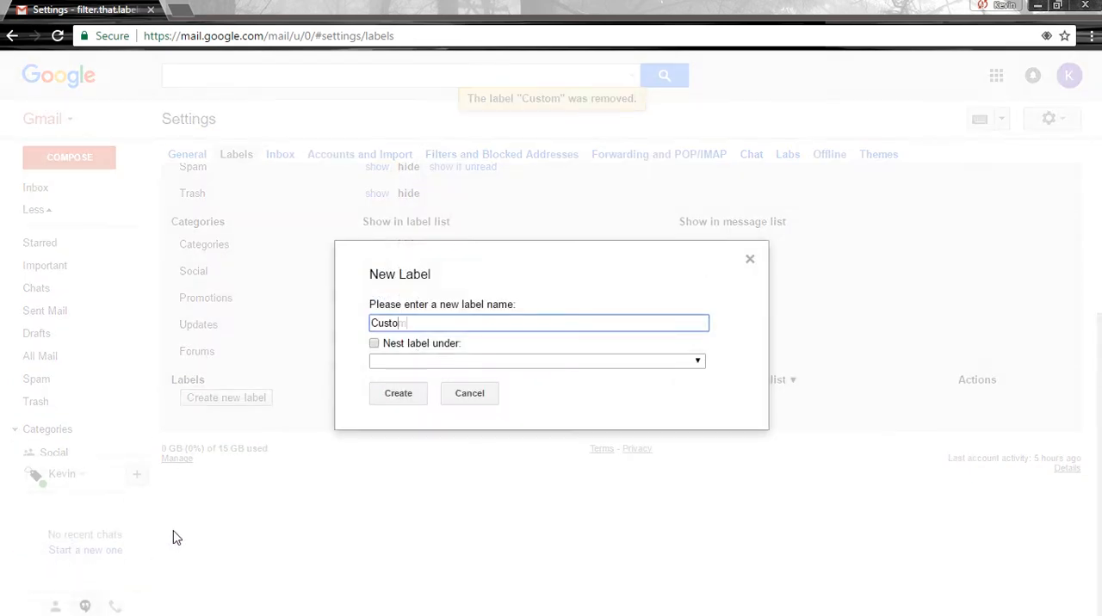
text(m)
key(Return)
scroll(109, 416, up, 3)
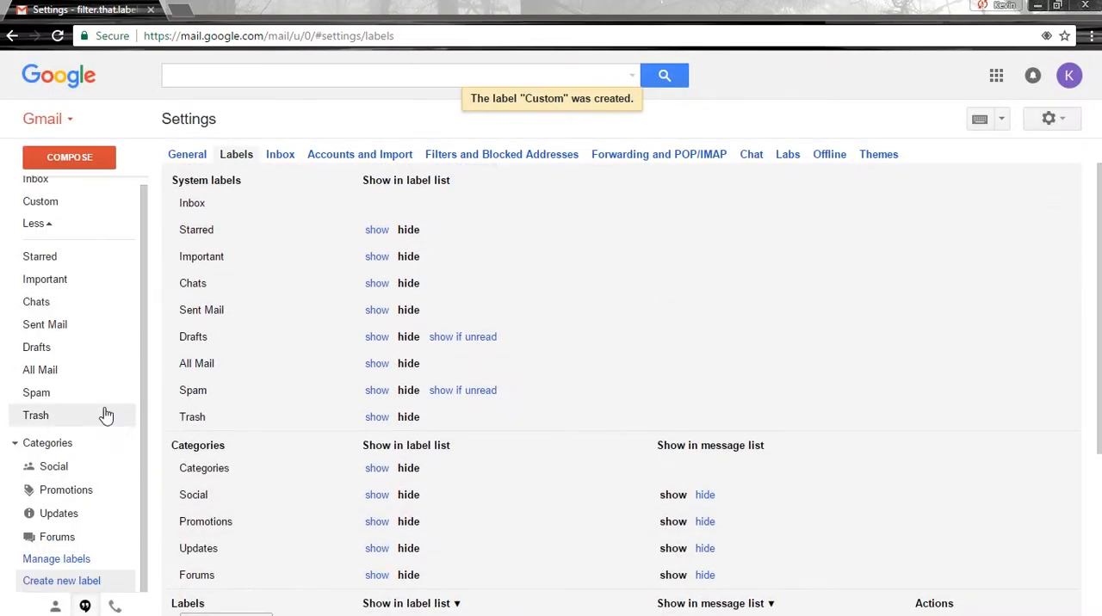
Collapse the extra labels and set the Custom label's color to light blue.
click(43, 224)
click(140, 209)
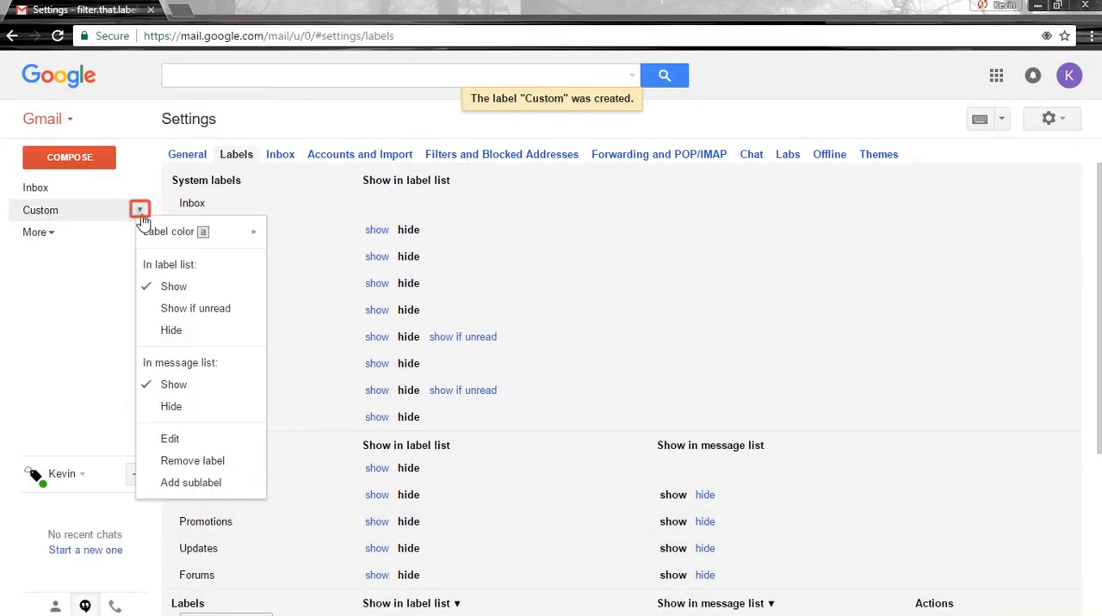
mouse_move(180, 229)
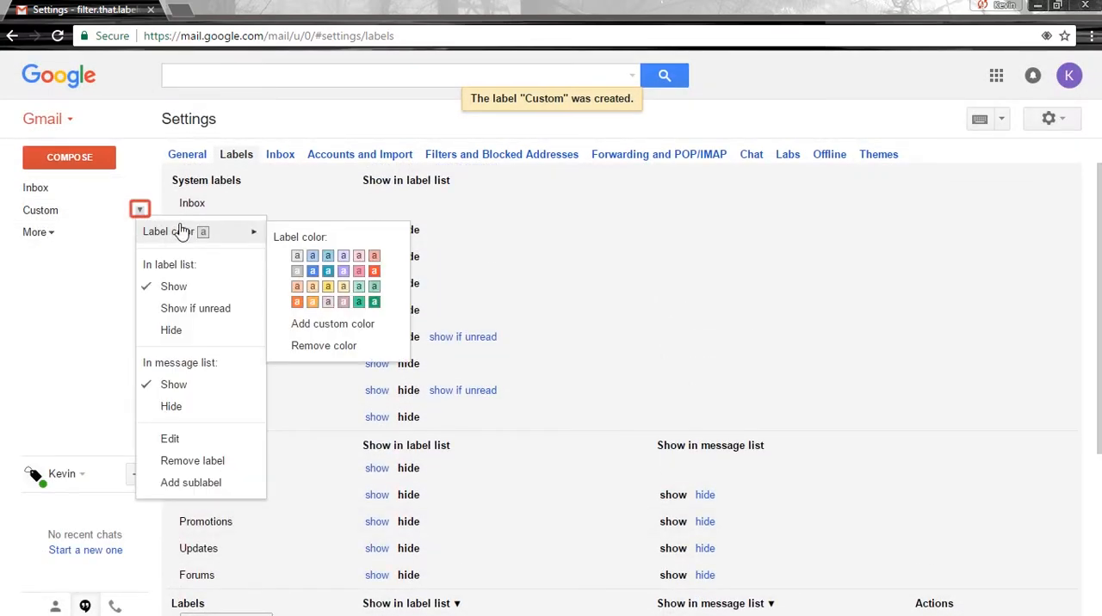
click(312, 256)
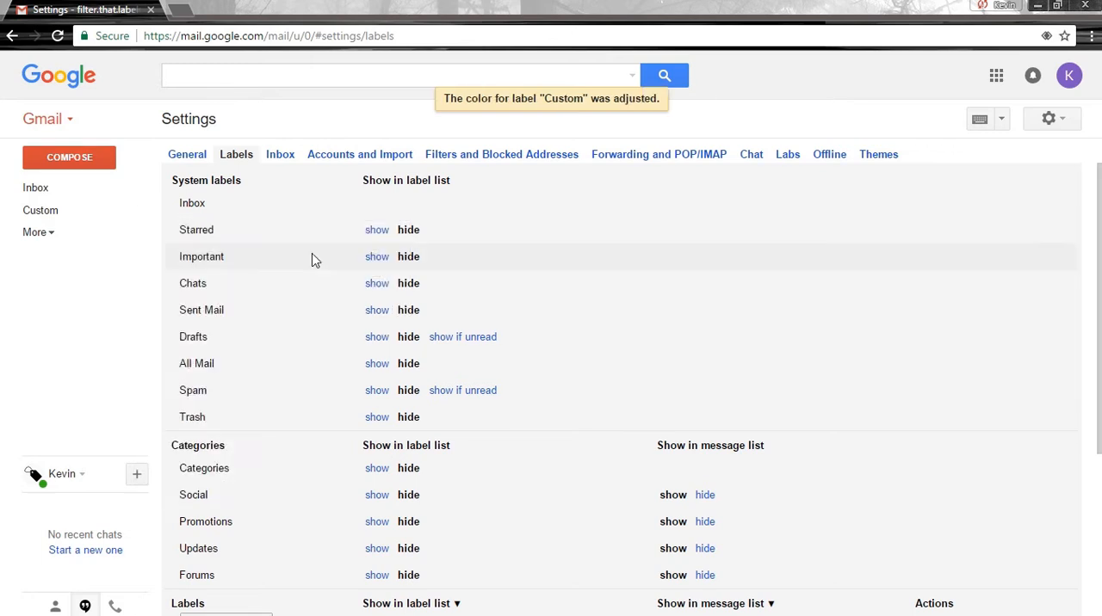
click(139, 210)
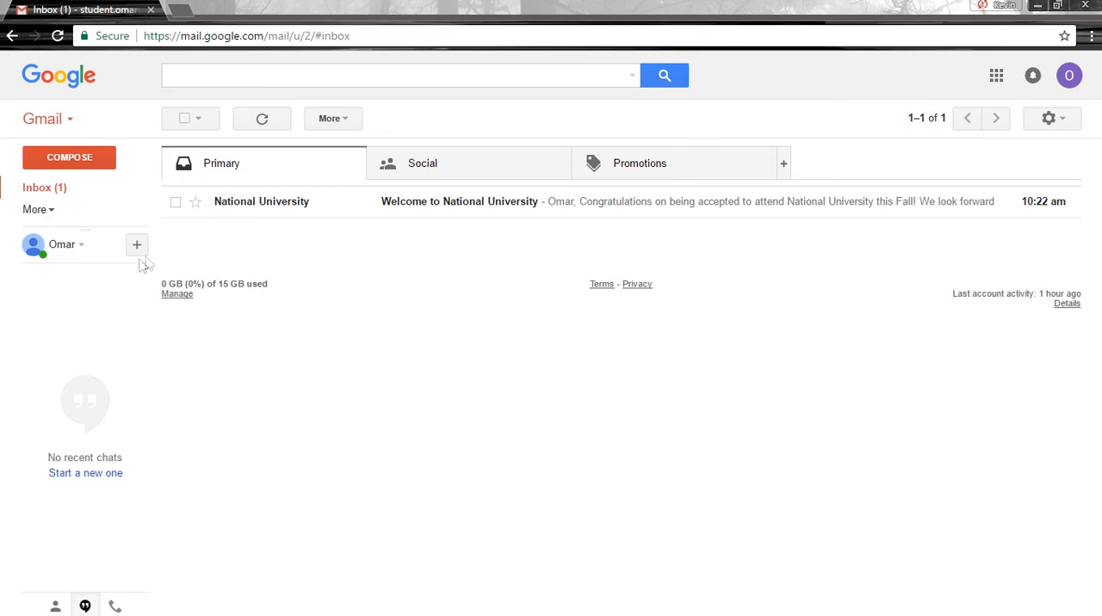
Select the "Welcome to National University" email and apply a newly created label named National University.
mouse_move(242, 209)
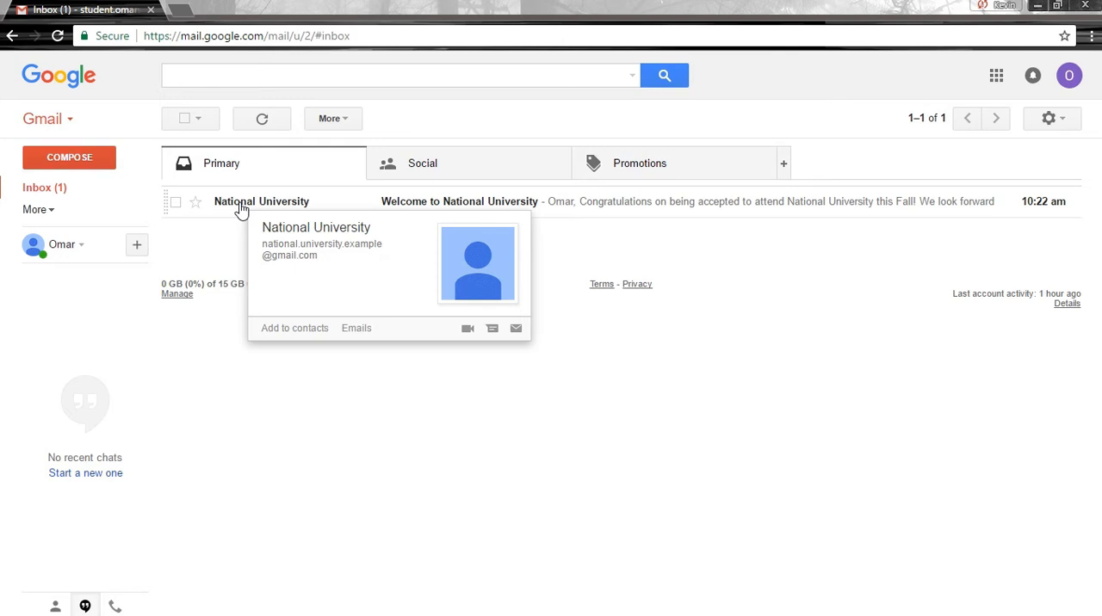
click(176, 203)
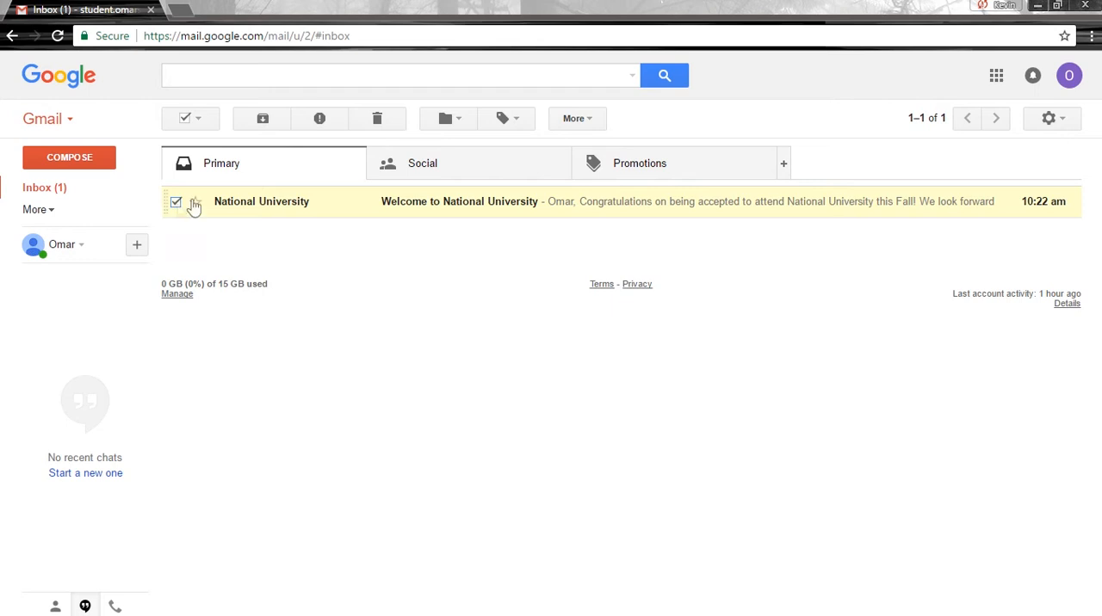
click(503, 118)
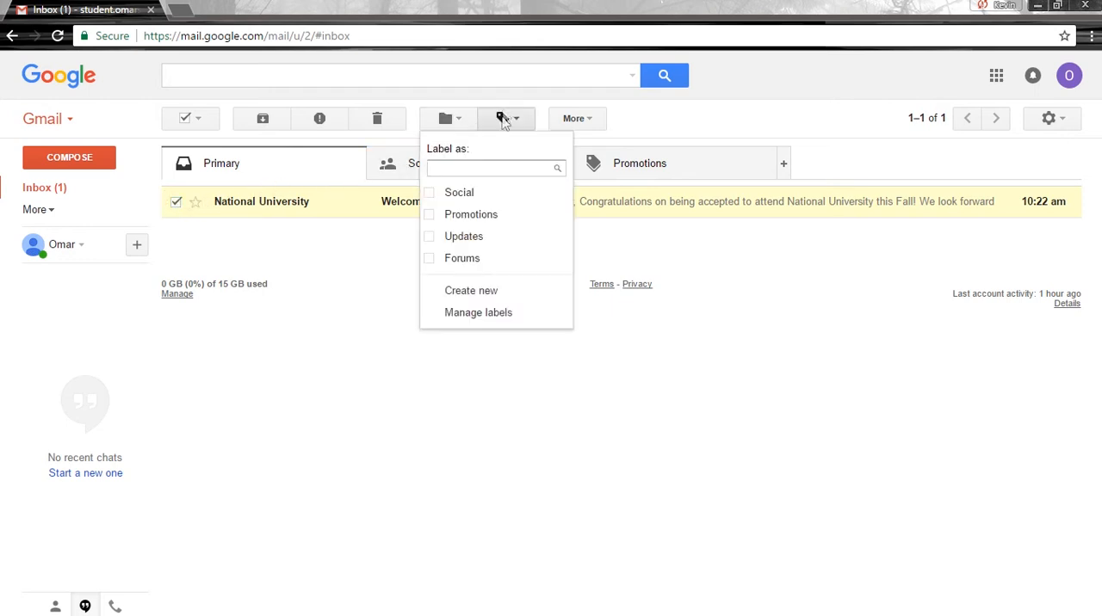
click(470, 290)
text(National University)
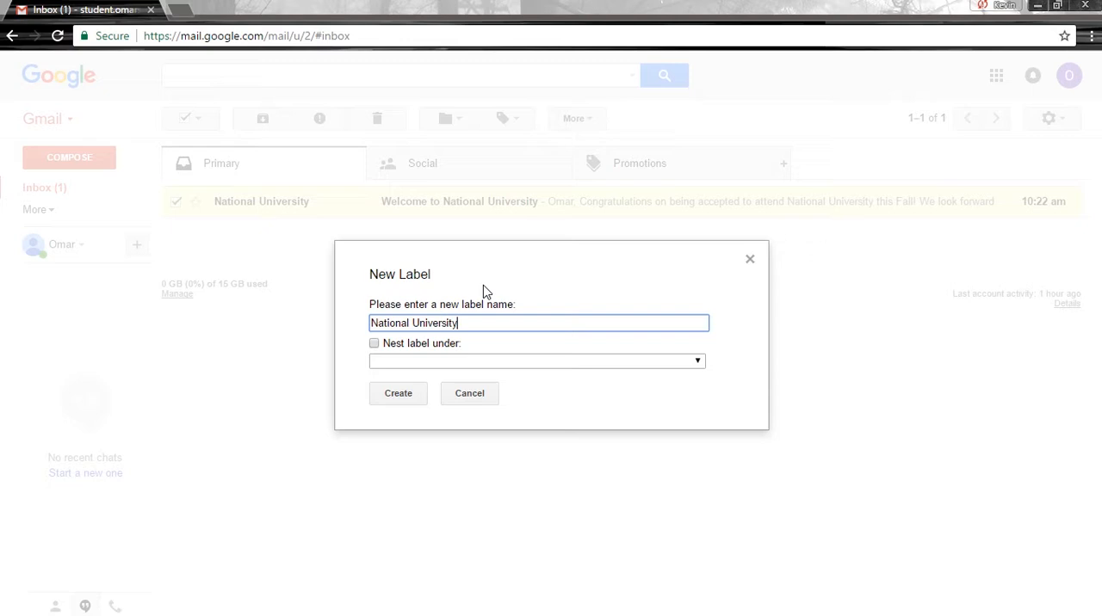
key(Return)
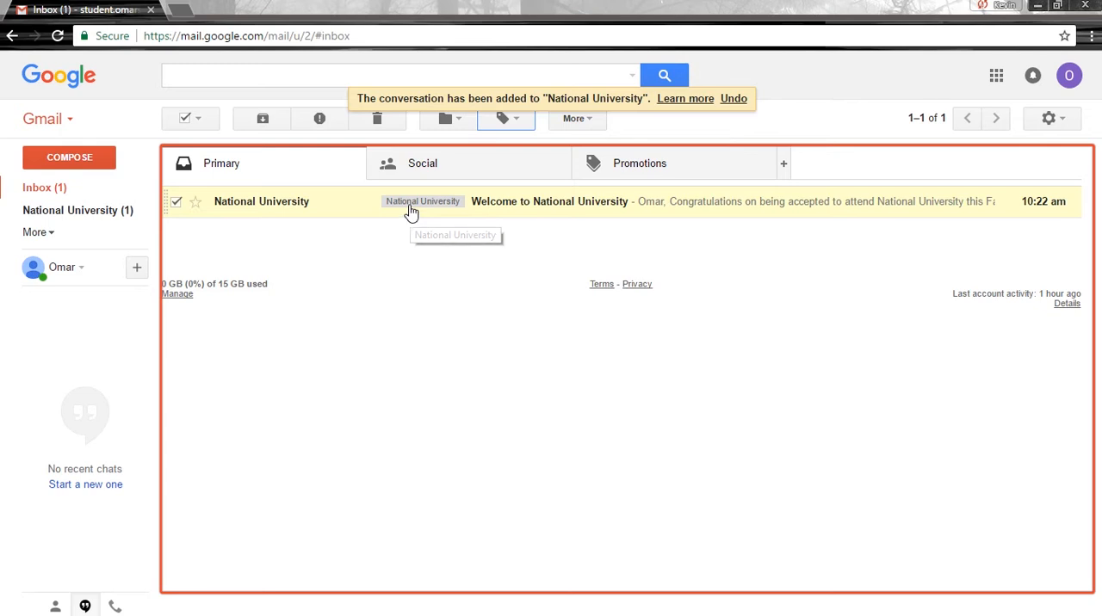
Give the National University label a custom color with a yellow background and blue text.
click(141, 212)
mouse_move(145, 229)
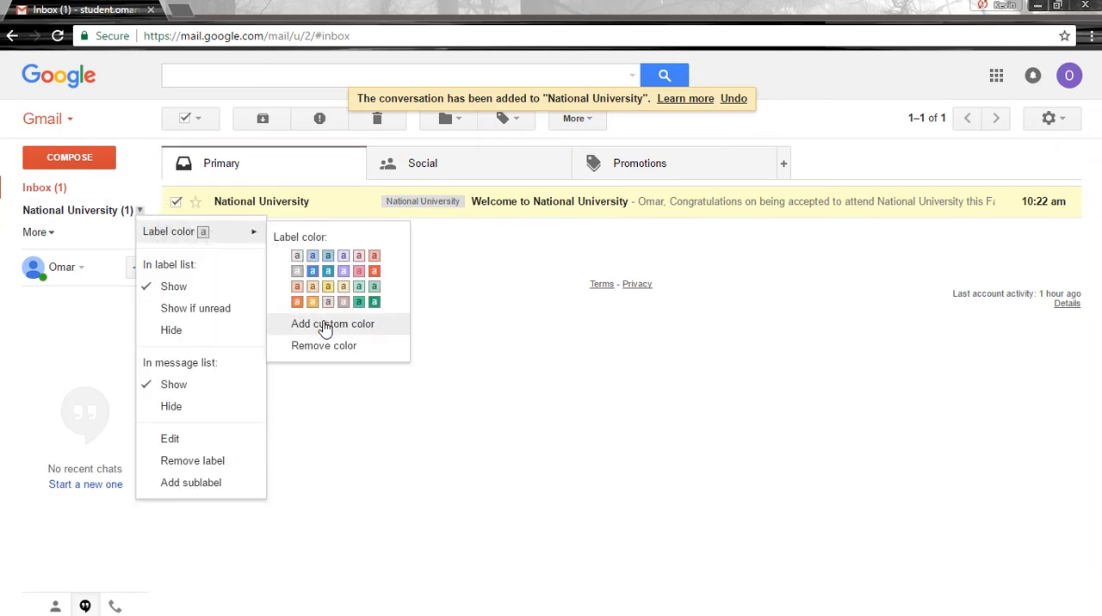
click(325, 326)
click(440, 320)
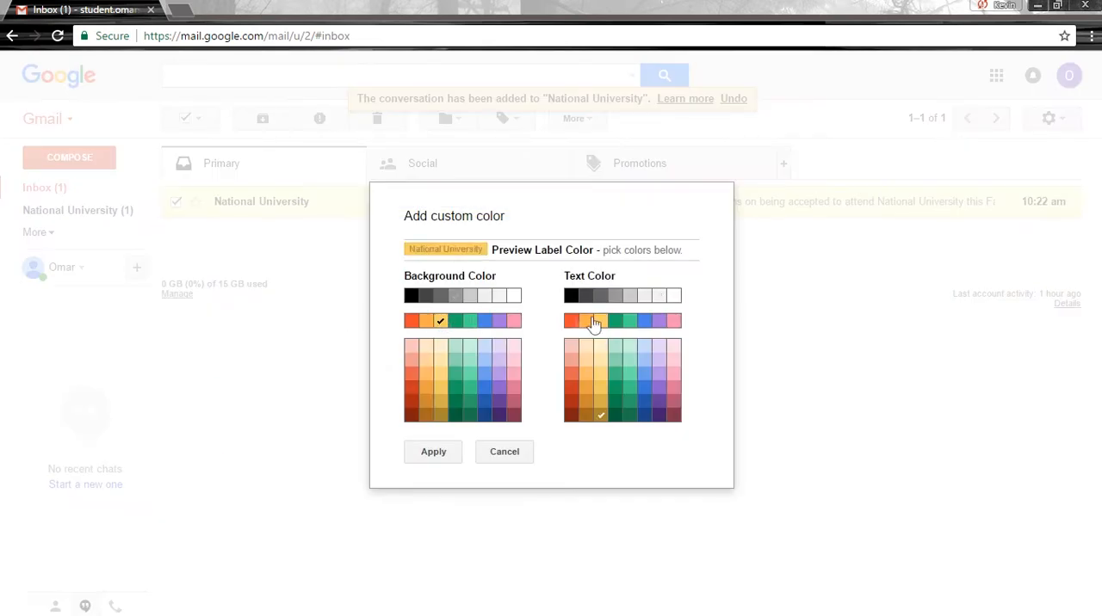
click(443, 453)
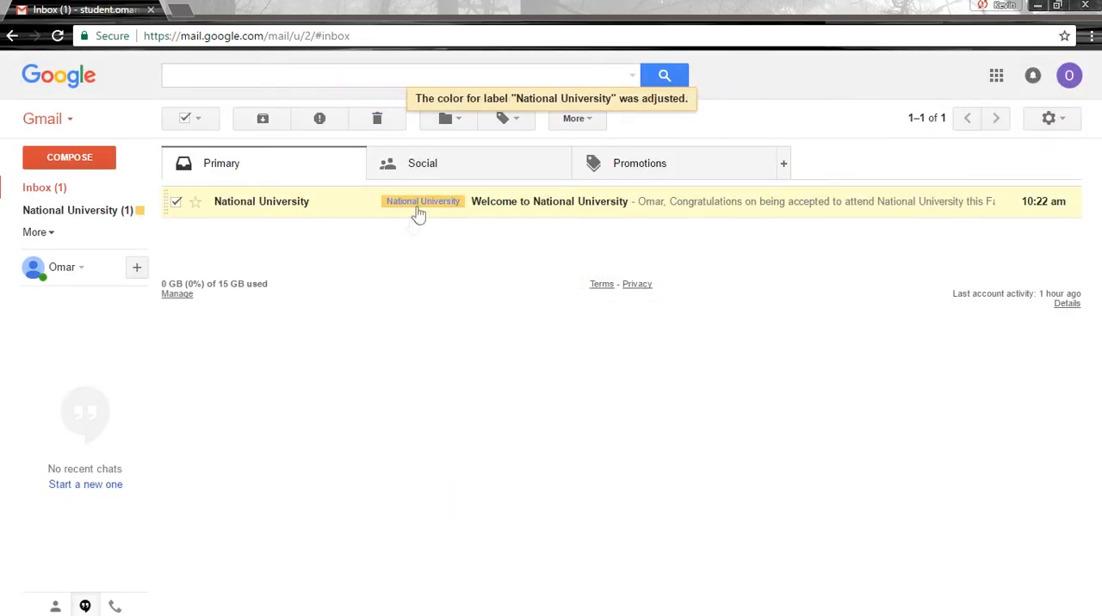
List the emails labeled National University and open "Welcome to National University".
click(416, 214)
click(461, 159)
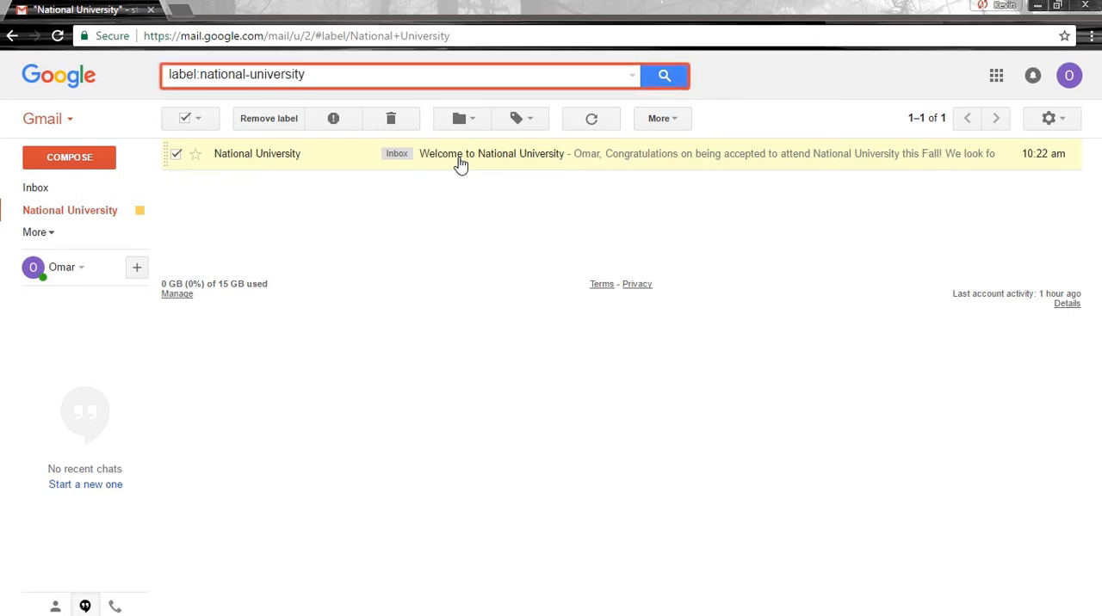
click(459, 164)
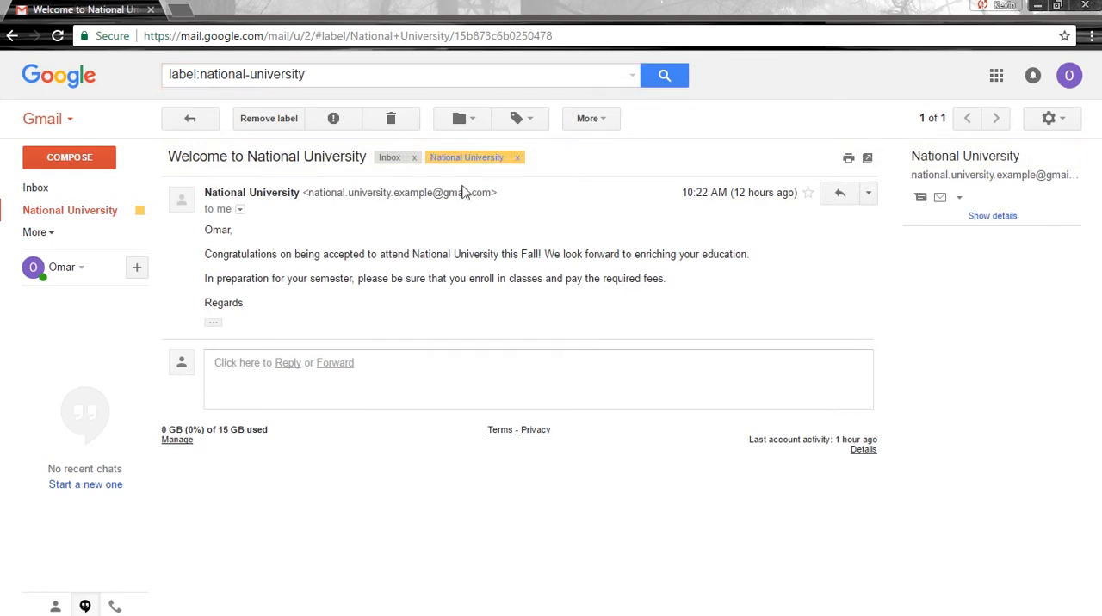
Return to the inbox and open a blank new filter from the Filters and Blocked Addresses settings.
click(390, 158)
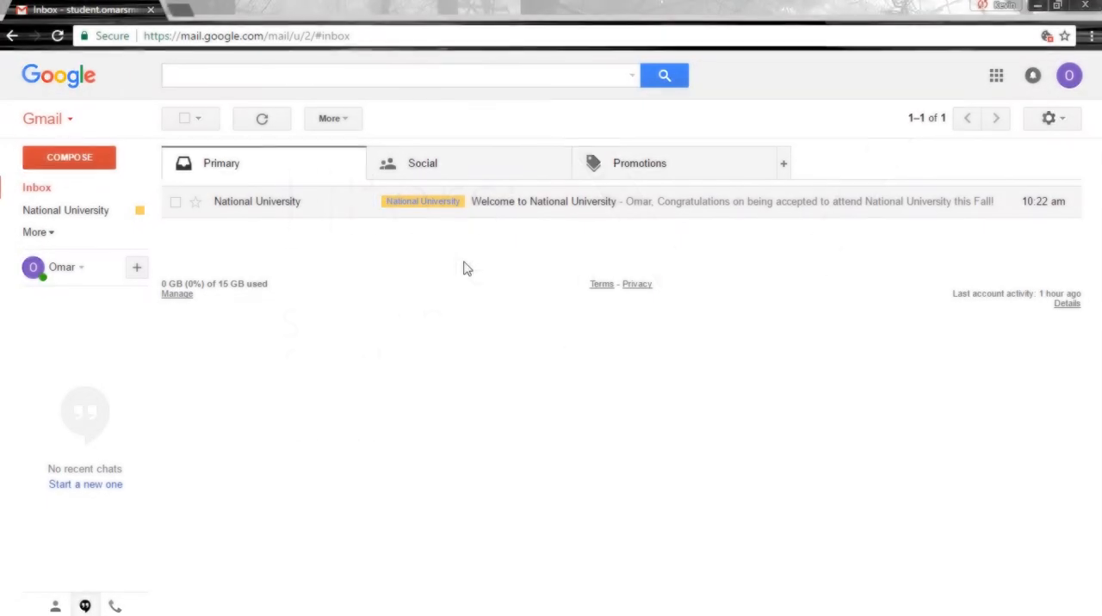
click(1048, 120)
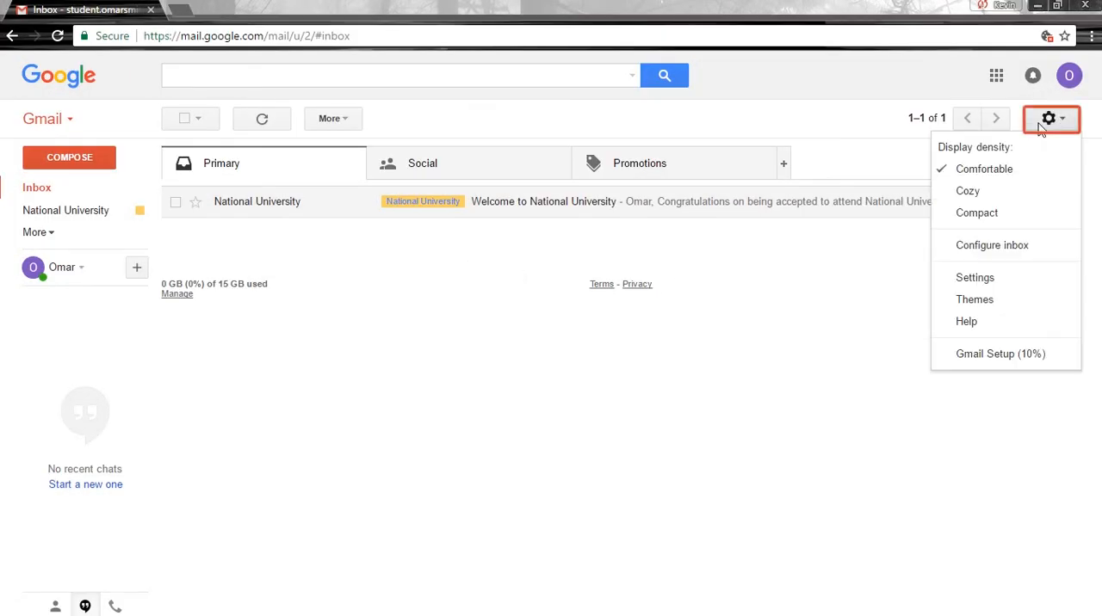
click(999, 282)
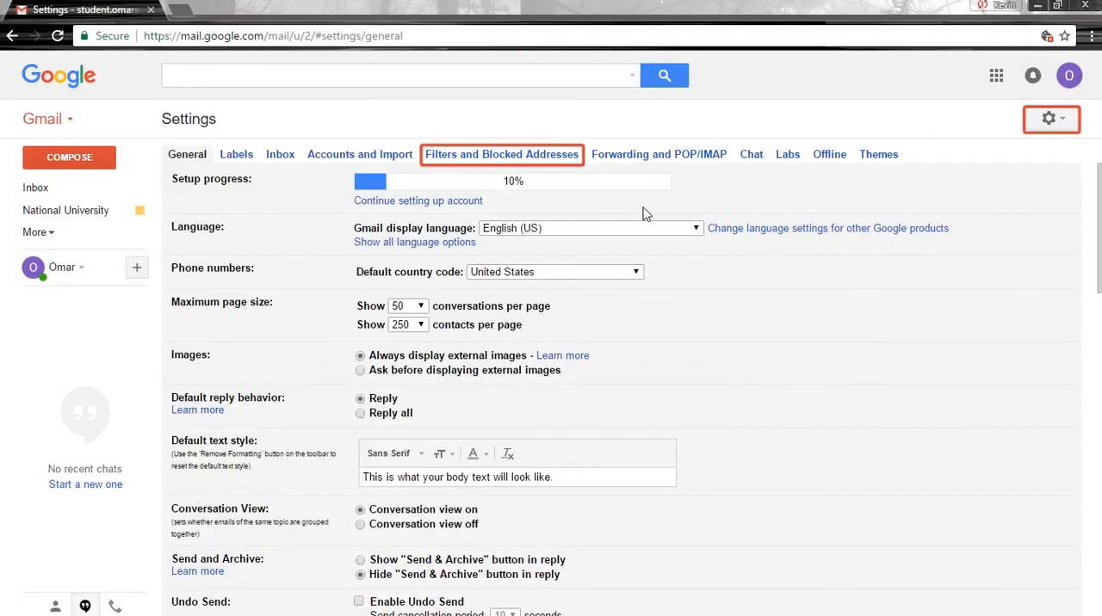
click(540, 155)
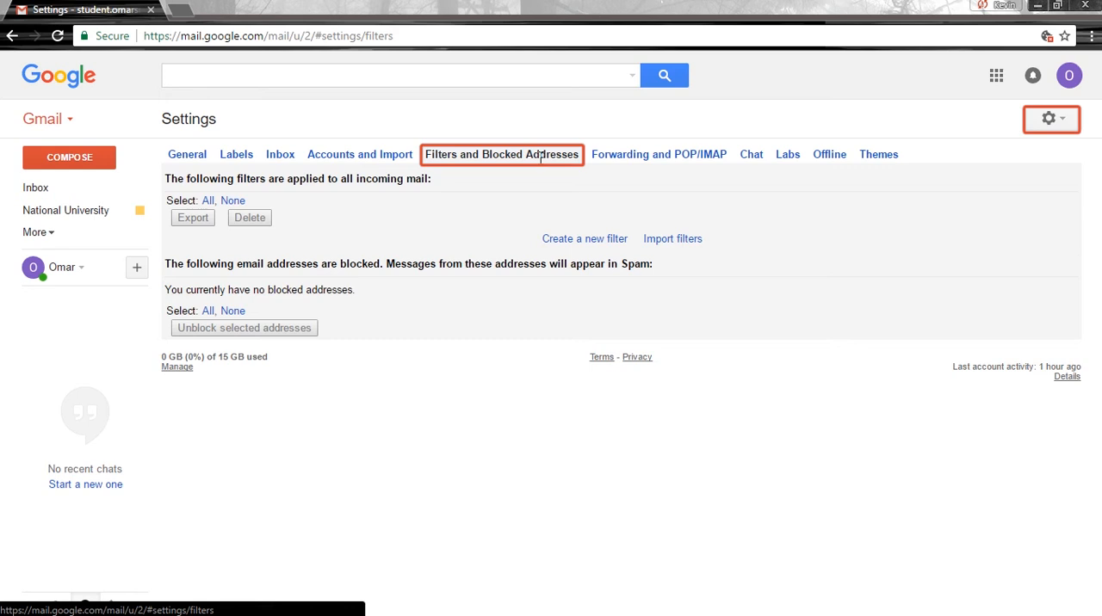
click(584, 238)
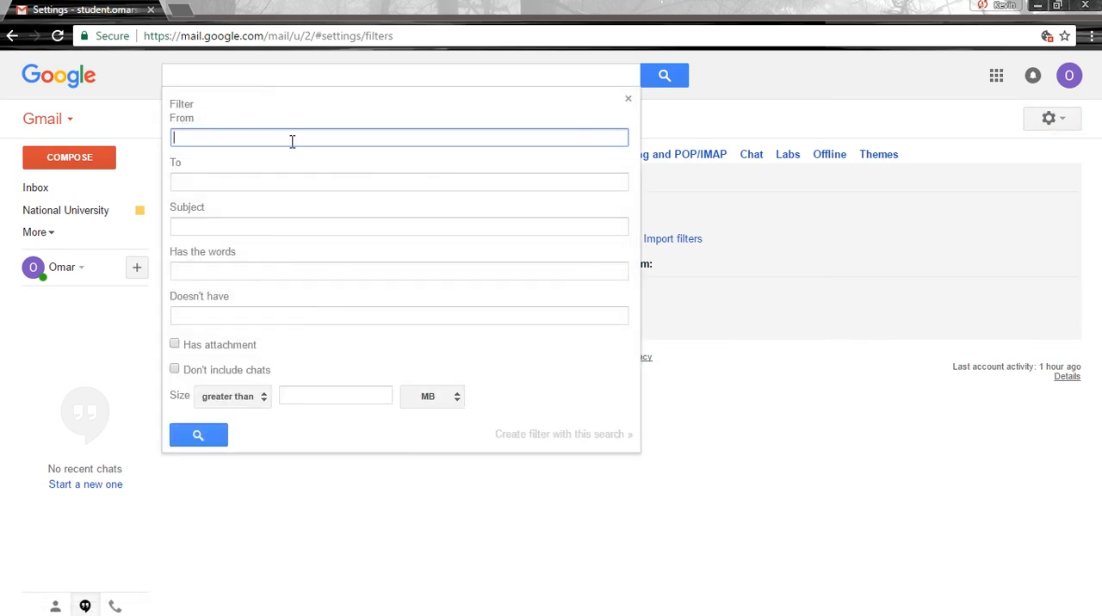
Examine the filter's To, Subject, Has the words and Doesn't have fields, and toggle the attachment and chat options on and off.
click(213, 186)
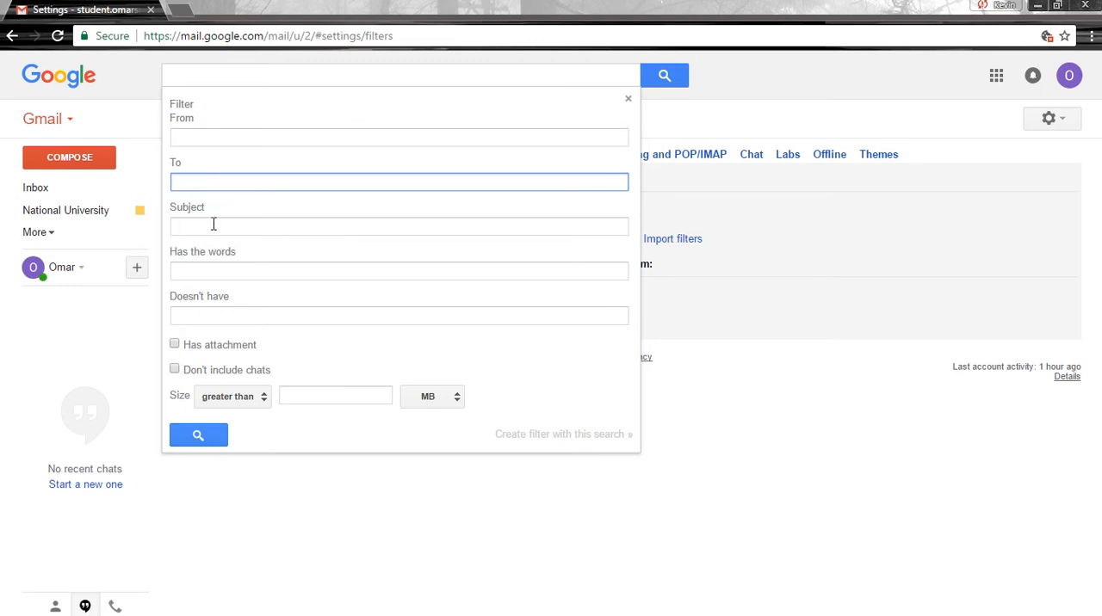
click(214, 224)
click(216, 269)
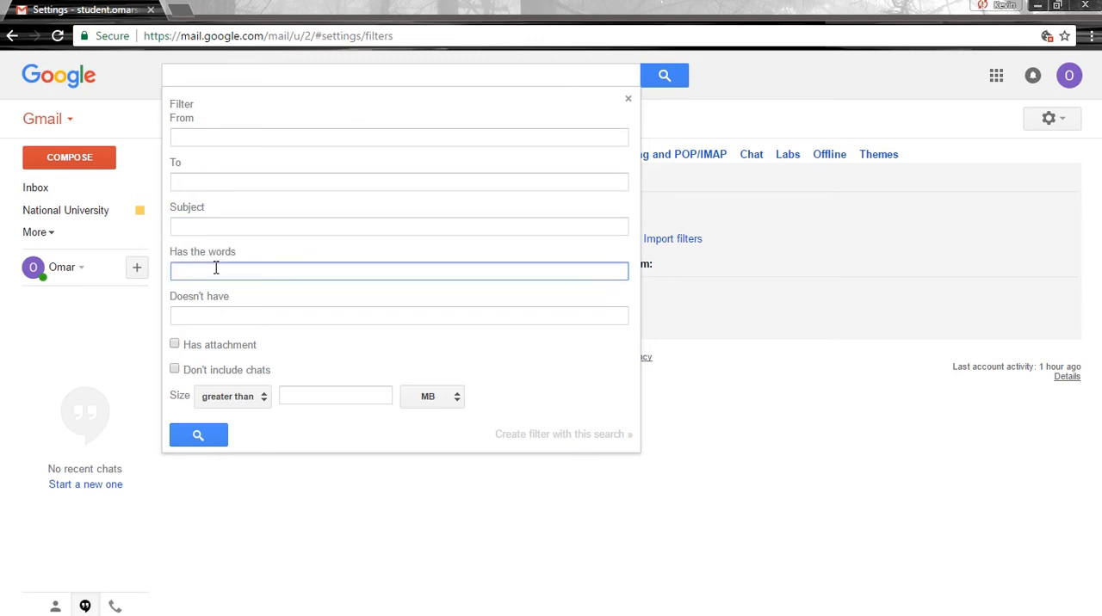
click(216, 315)
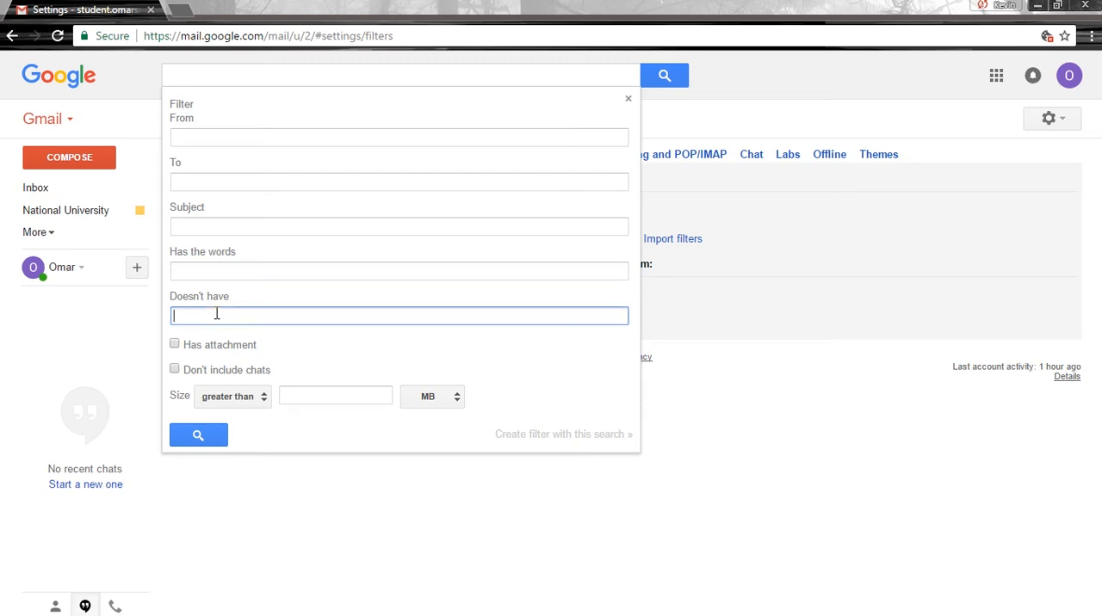
click(175, 345)
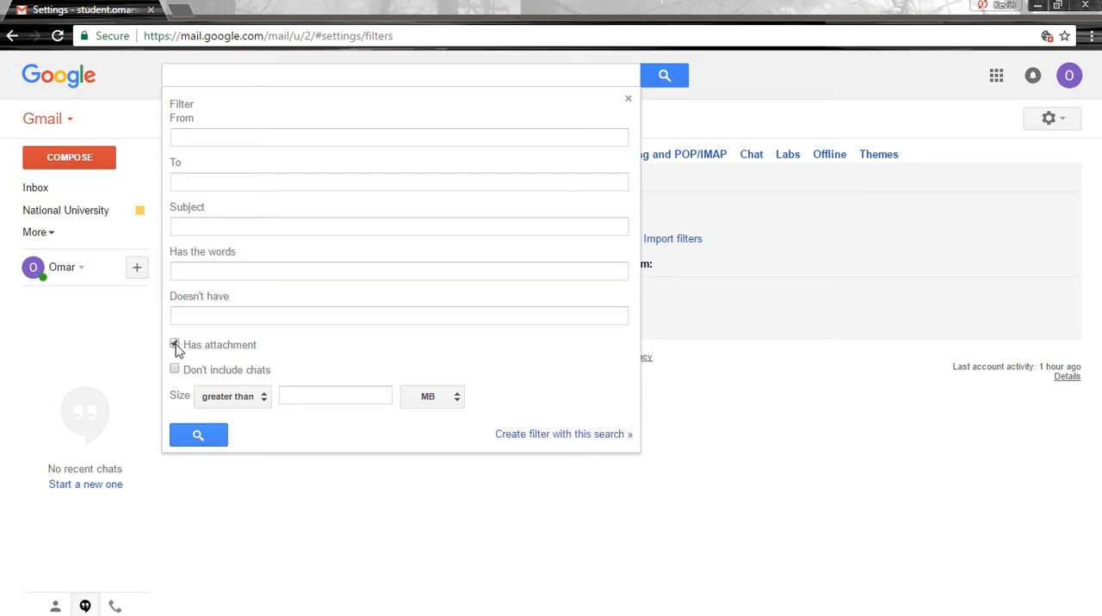
click(175, 345)
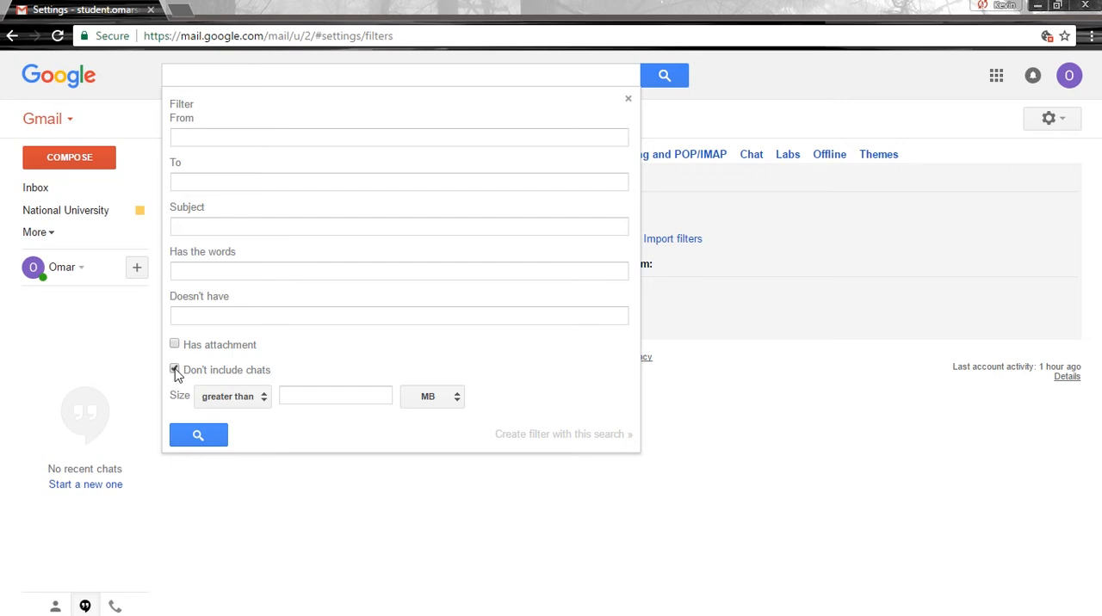
click(175, 369)
Start a filter for messages like the "Welcome to National University" inbox email, keeping its sender as the only criterion.
click(71, 189)
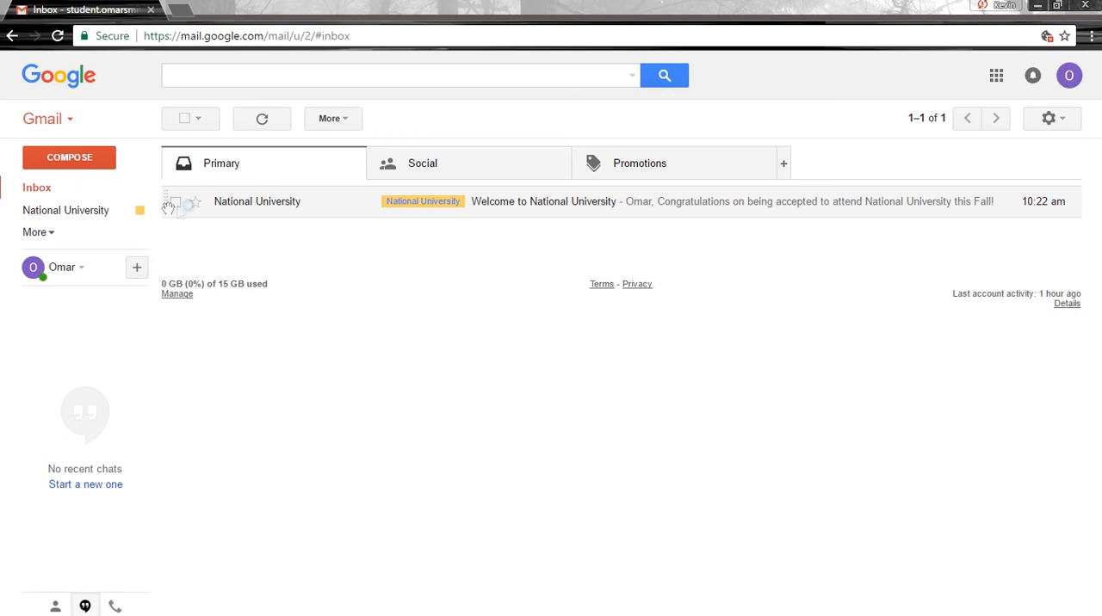
click(176, 202)
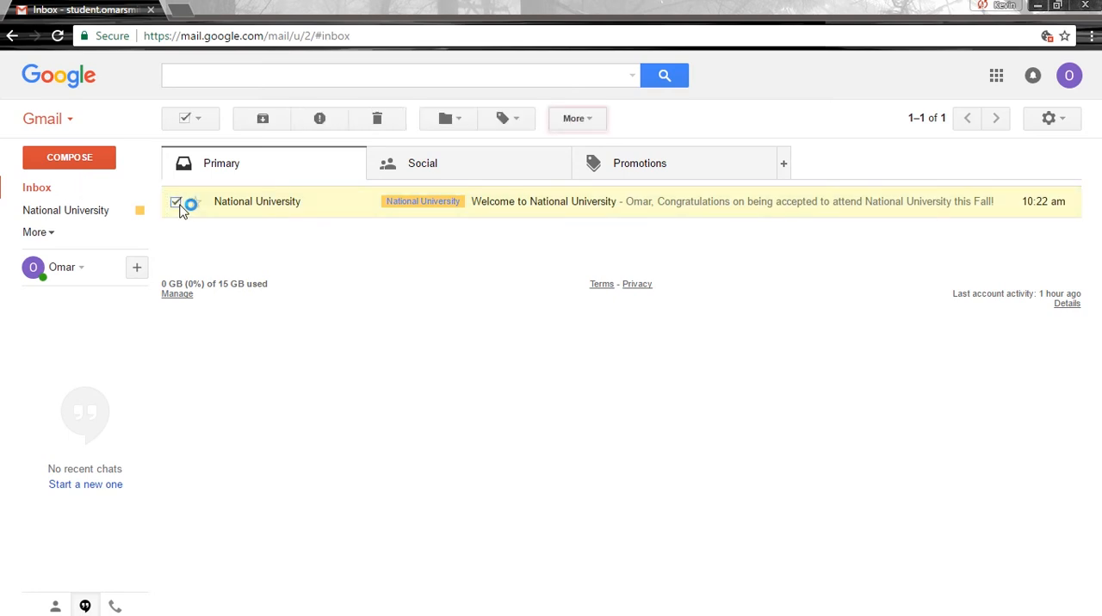
click(577, 120)
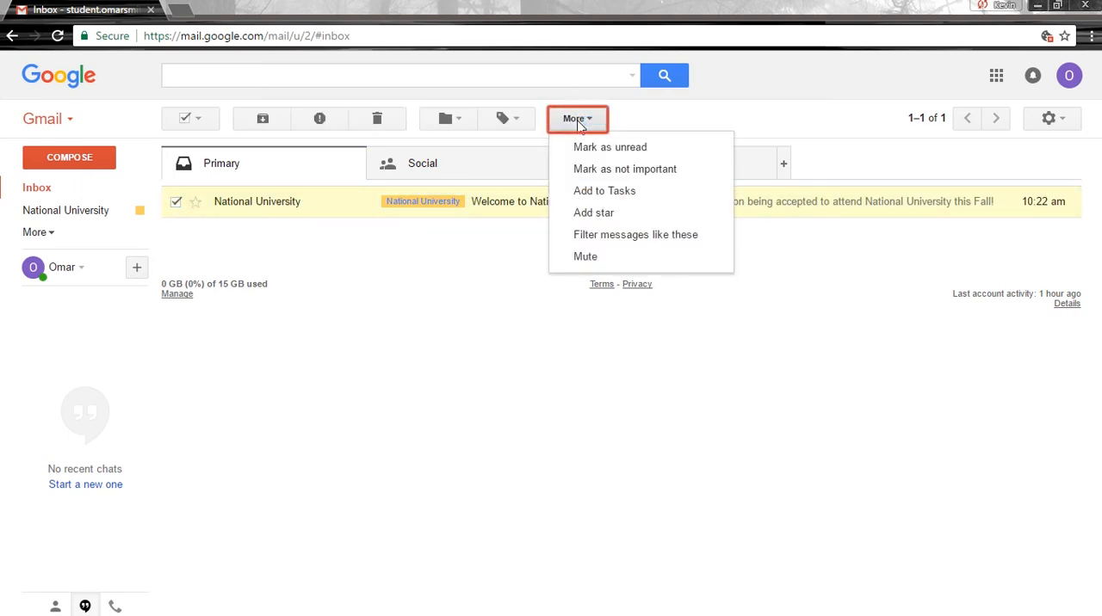
click(604, 235)
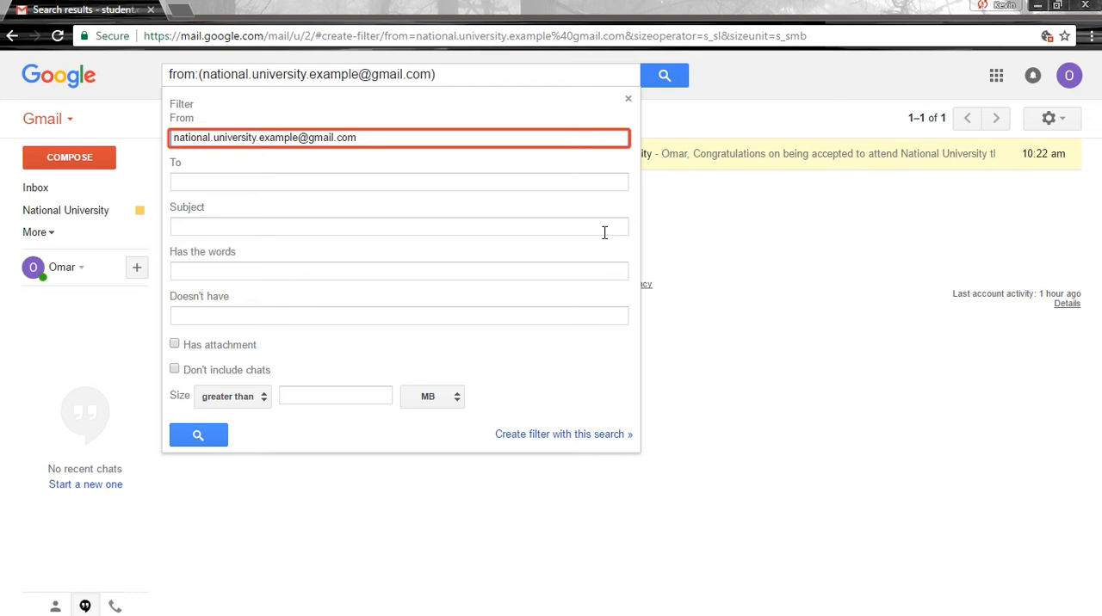
click(591, 435)
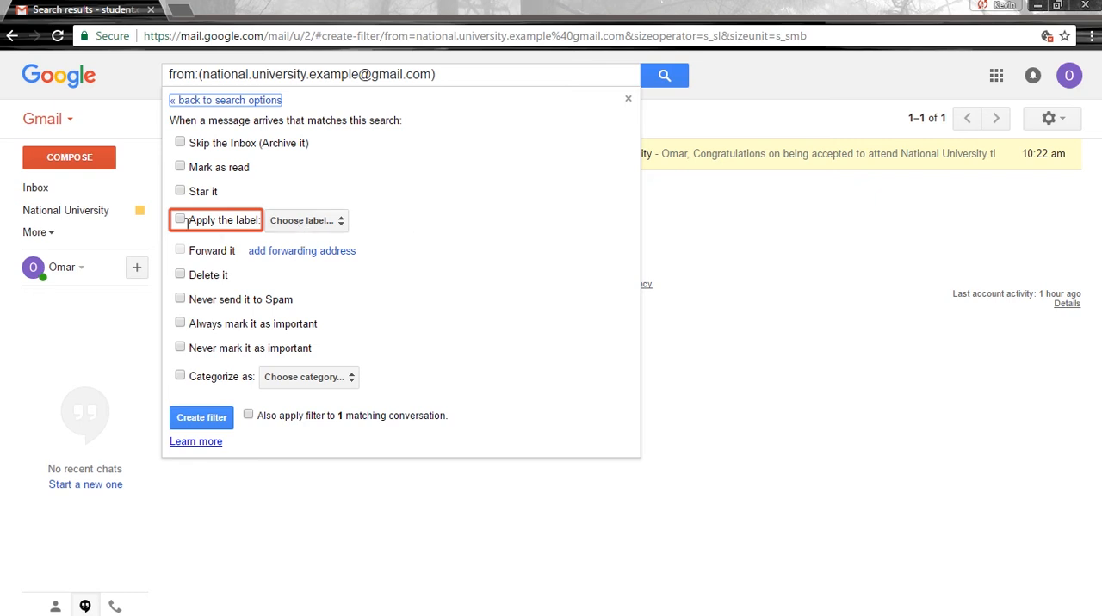
Create the filter so it applies the National University label and also covers the existing matching conversation.
click(179, 220)
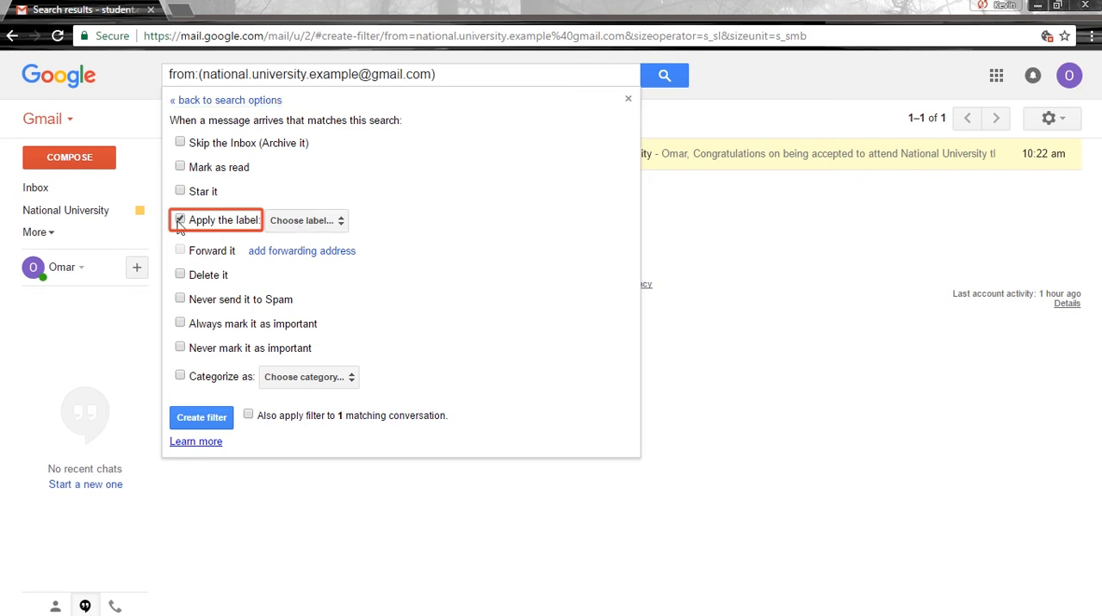
click(340, 222)
click(315, 277)
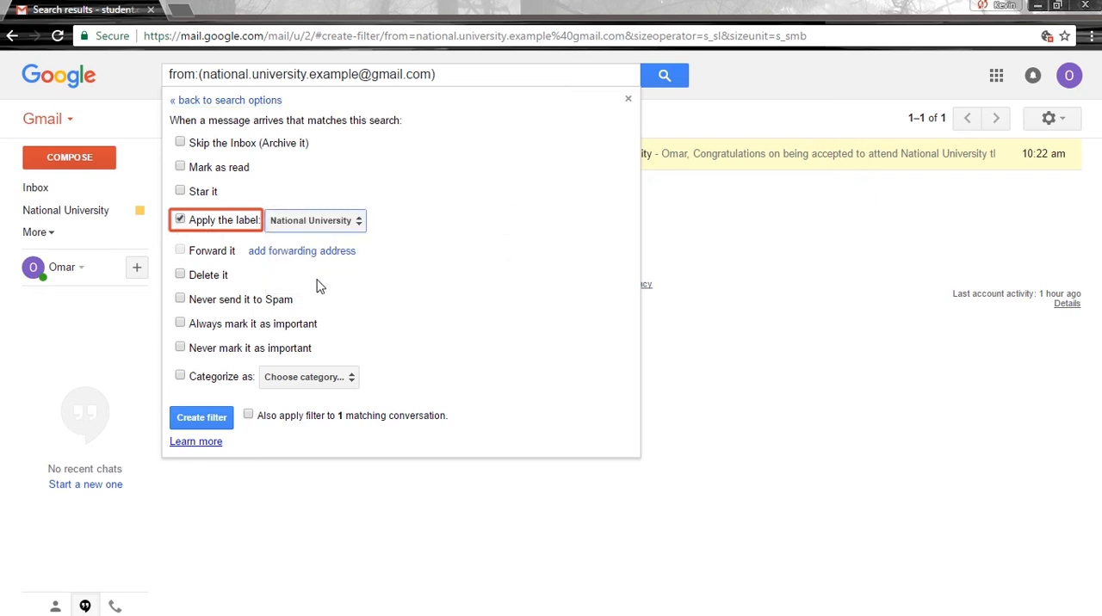
click(248, 415)
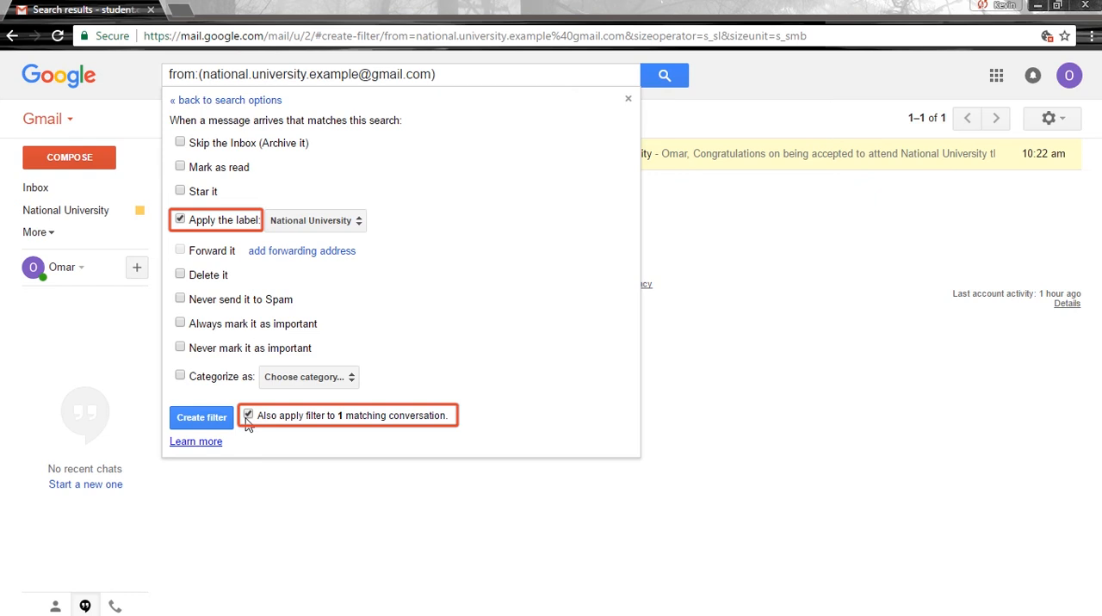
click(206, 420)
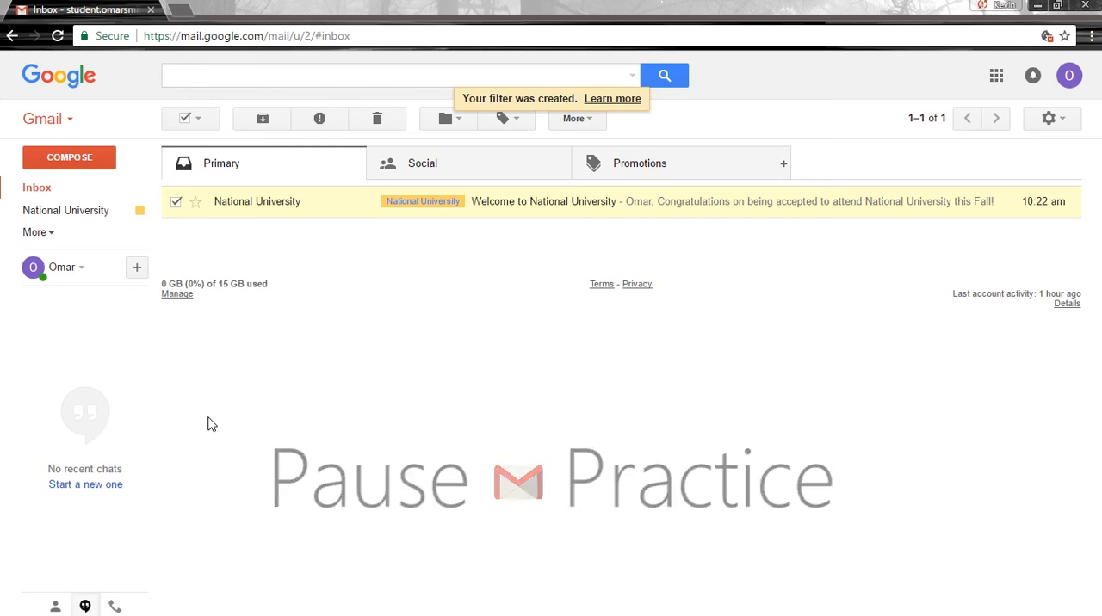
Refresh the inbox and, from the "Homework Assignment #1" email, start a filter for messages from its sender.
click(57, 37)
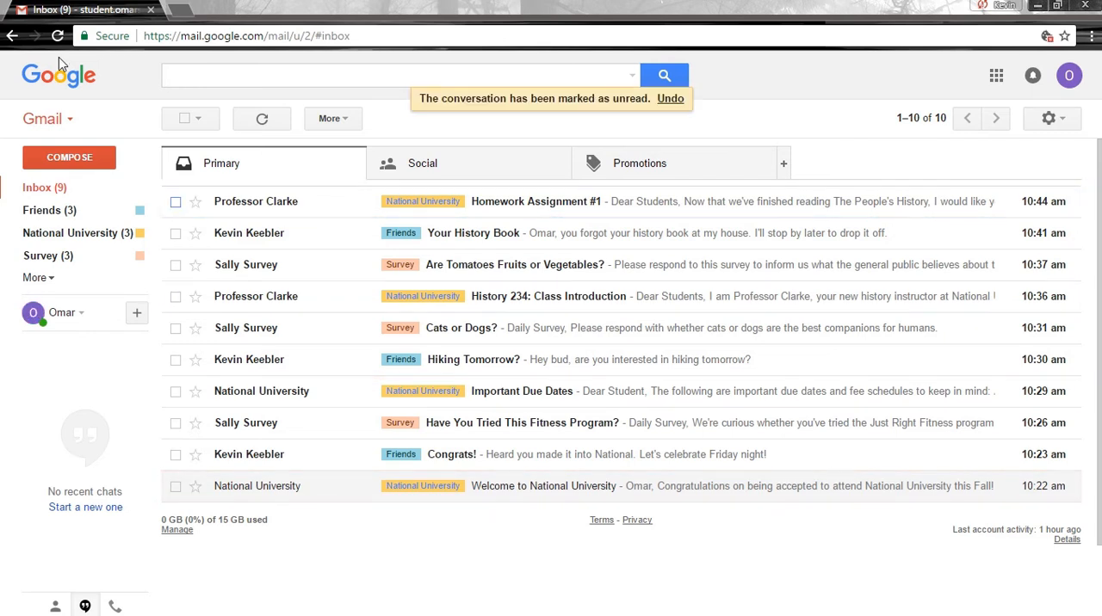
click(248, 200)
mouse_move(249, 196)
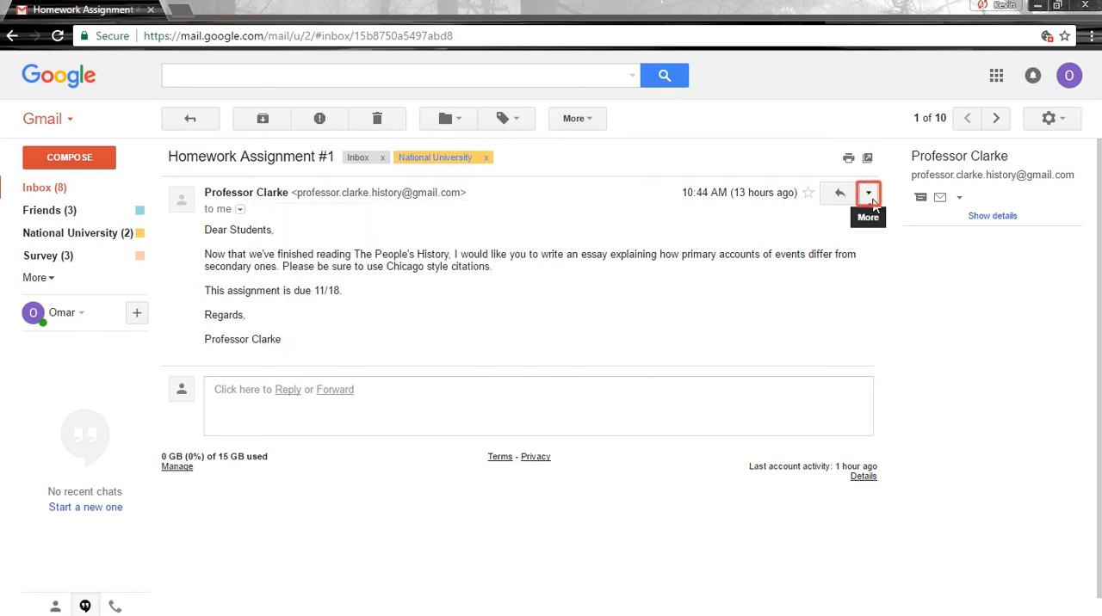
click(869, 195)
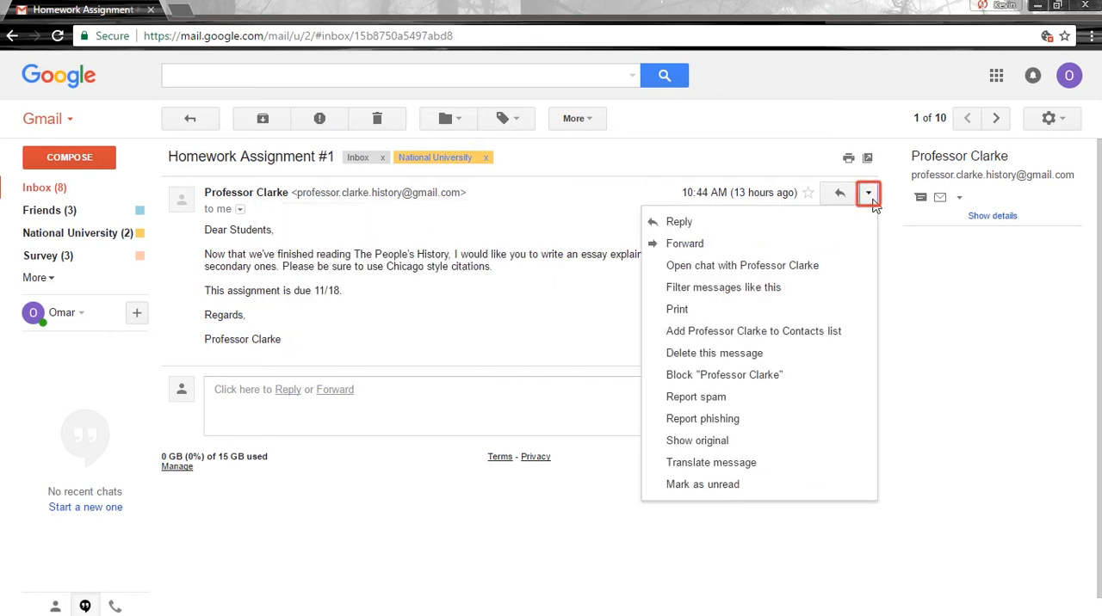
click(745, 287)
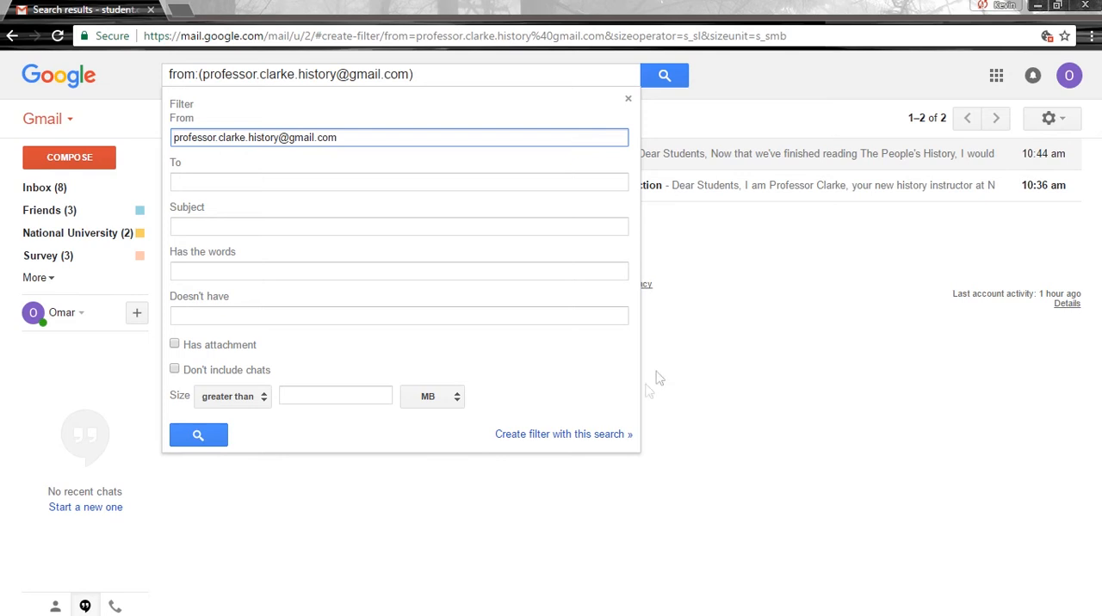
click(598, 435)
Have the filter apply a new label named History nested under National University, and create the filter.
click(180, 219)
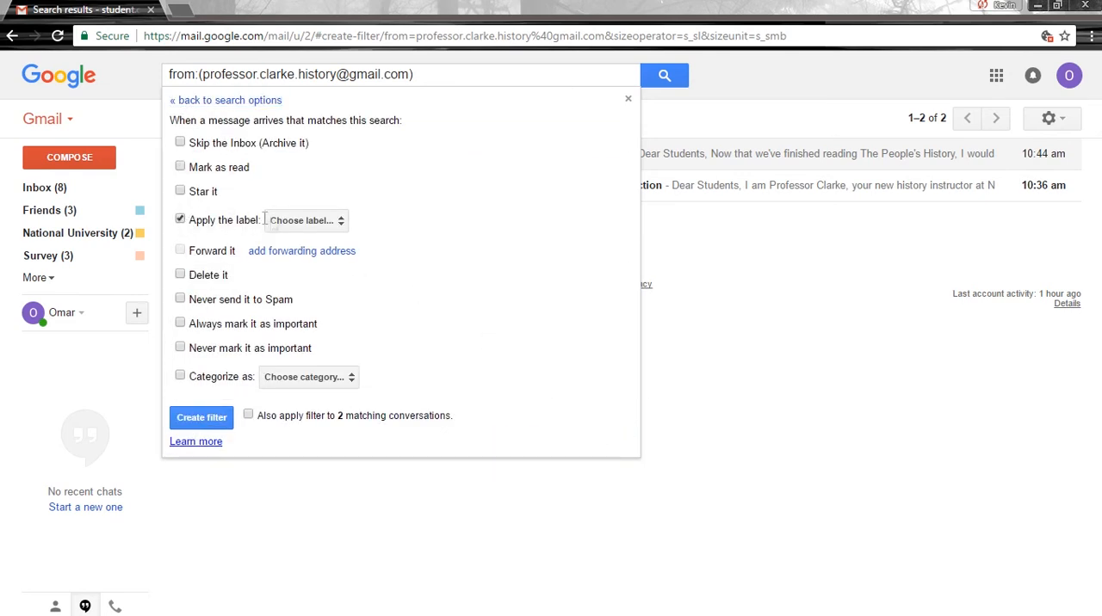
click(306, 220)
click(323, 245)
text(History)
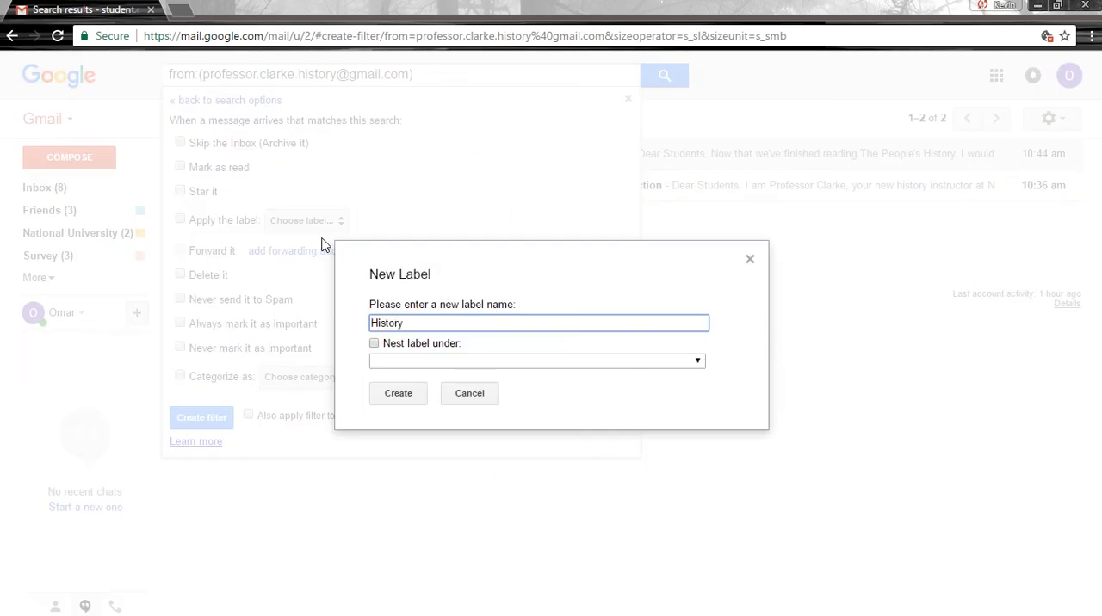
click(374, 343)
click(680, 363)
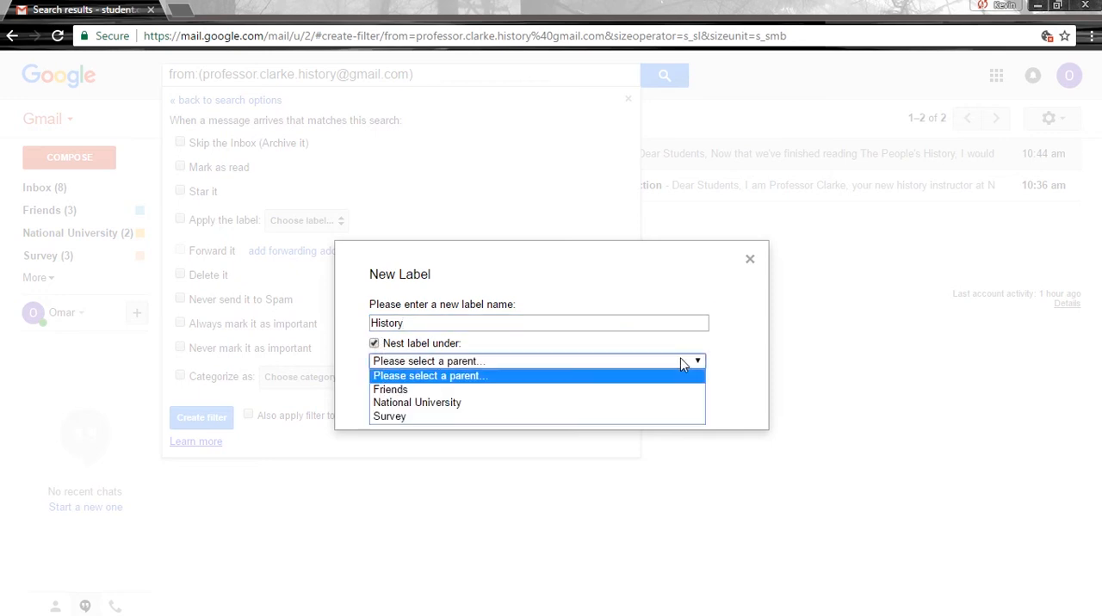
click(545, 404)
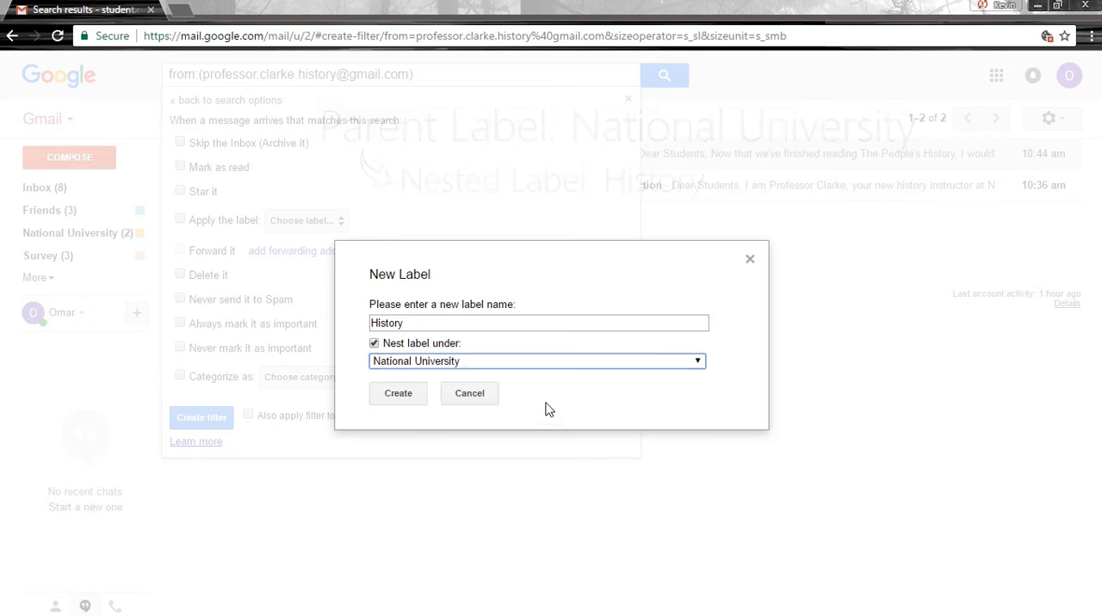
click(398, 393)
click(200, 417)
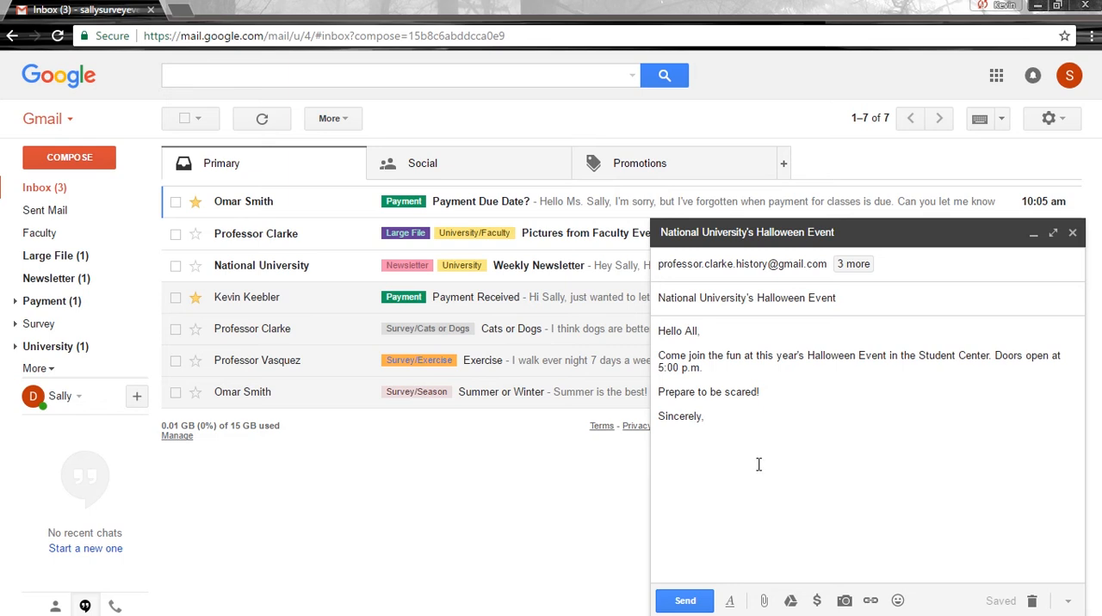
Sign the "National University's Halloween Event" draft with the sender's first name and apply a newly created label named Halloween.
key(Return)
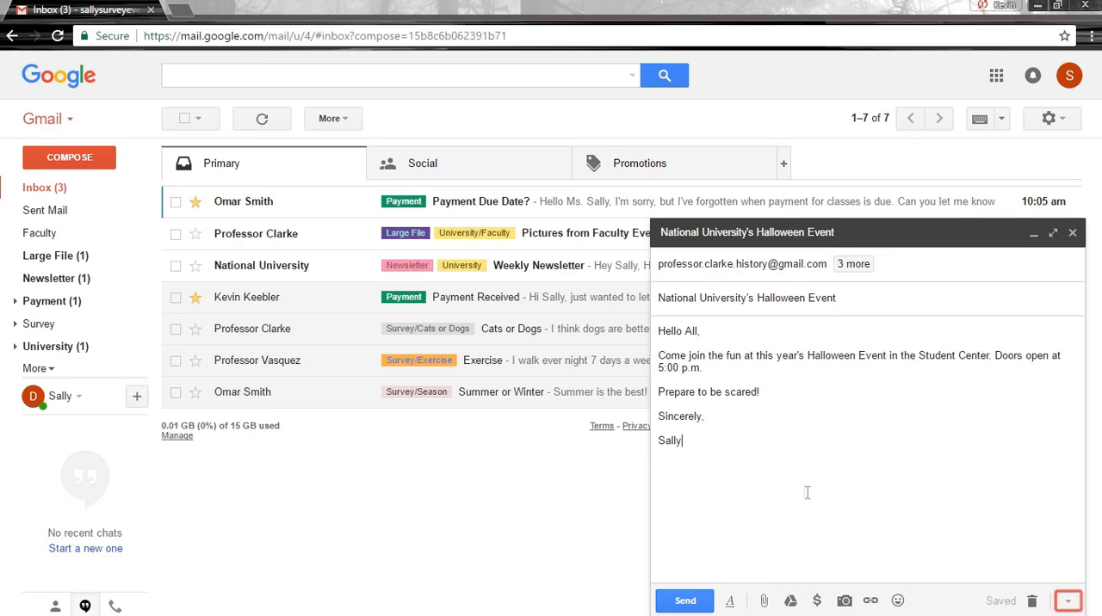
click(1079, 604)
mouse_move(1037, 499)
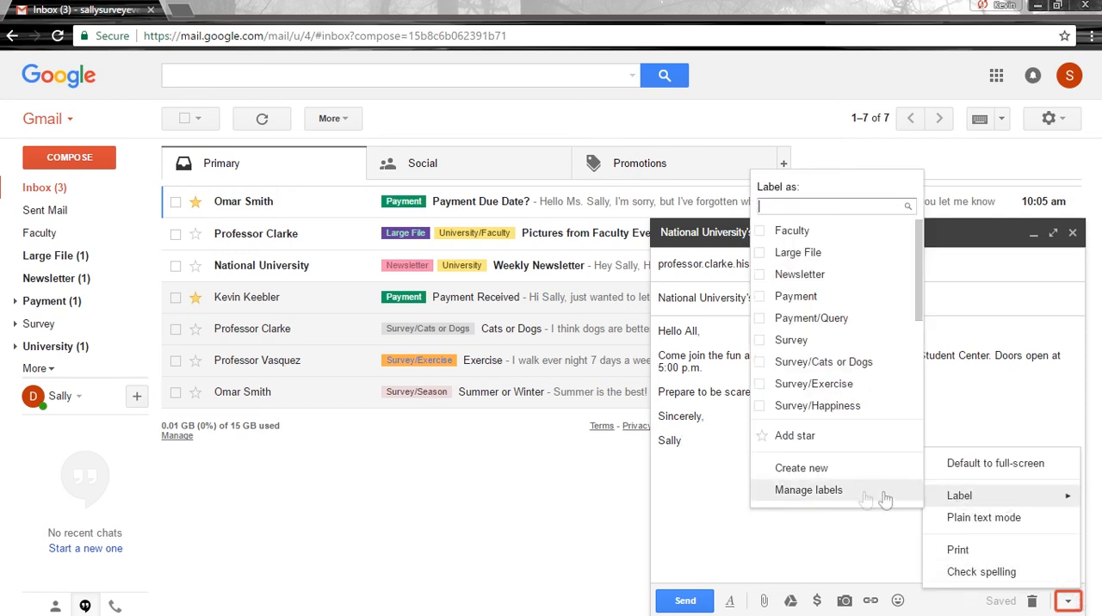
click(799, 205)
text(Halloween)
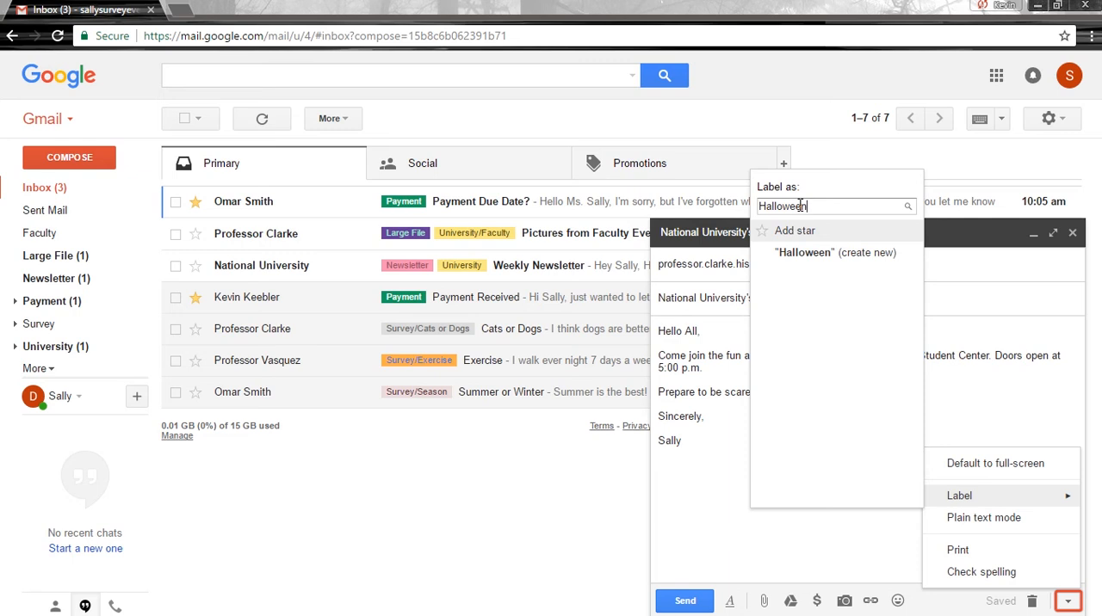
click(799, 253)
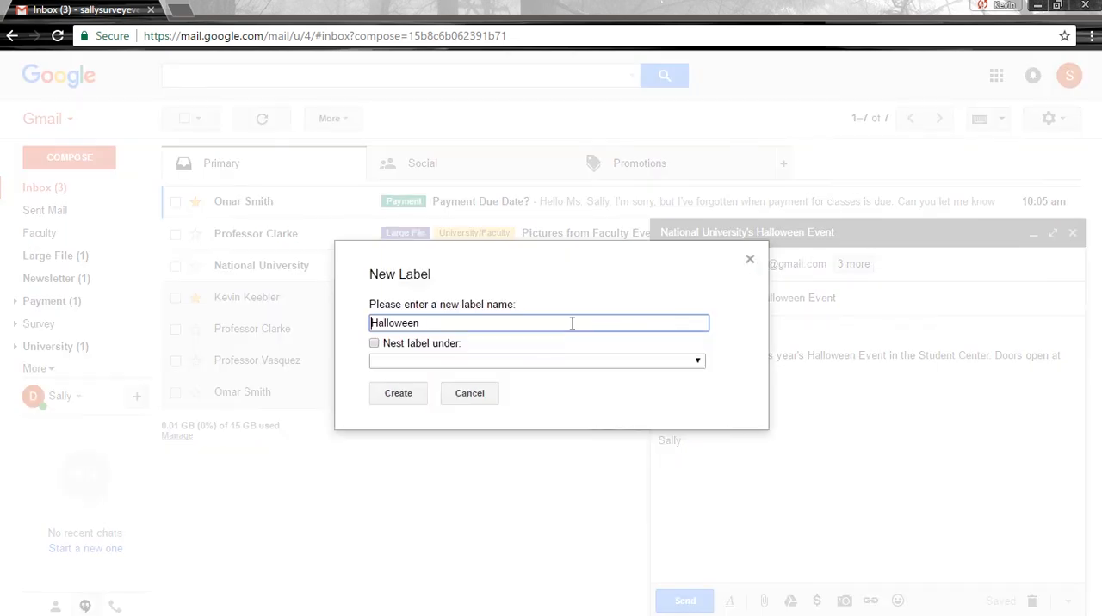
click(420, 395)
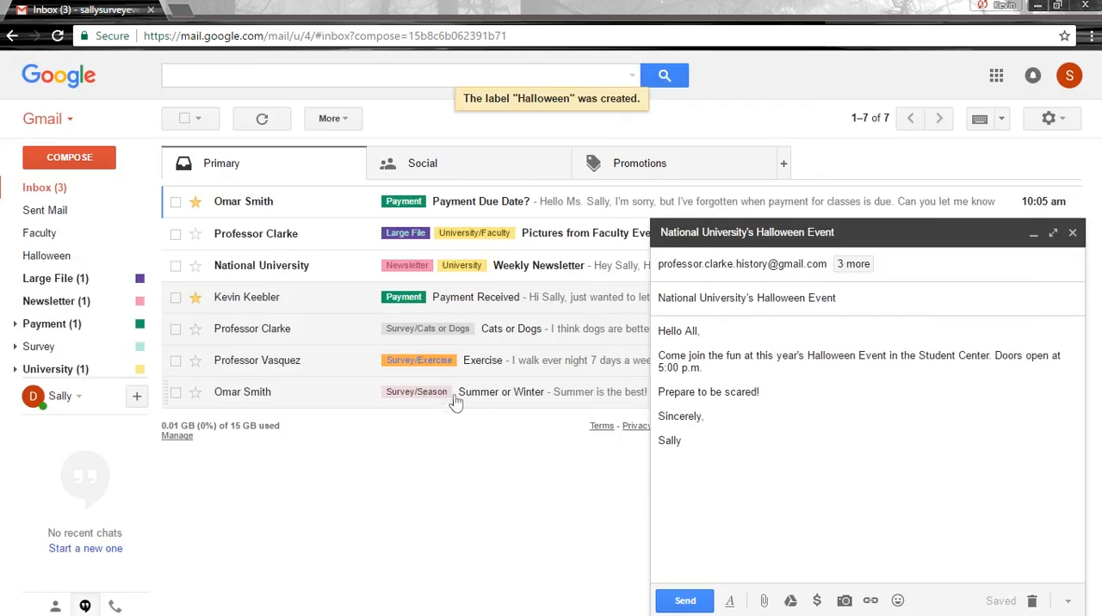
Send the Halloween Event message and list the sent emails to check its label.
click(687, 599)
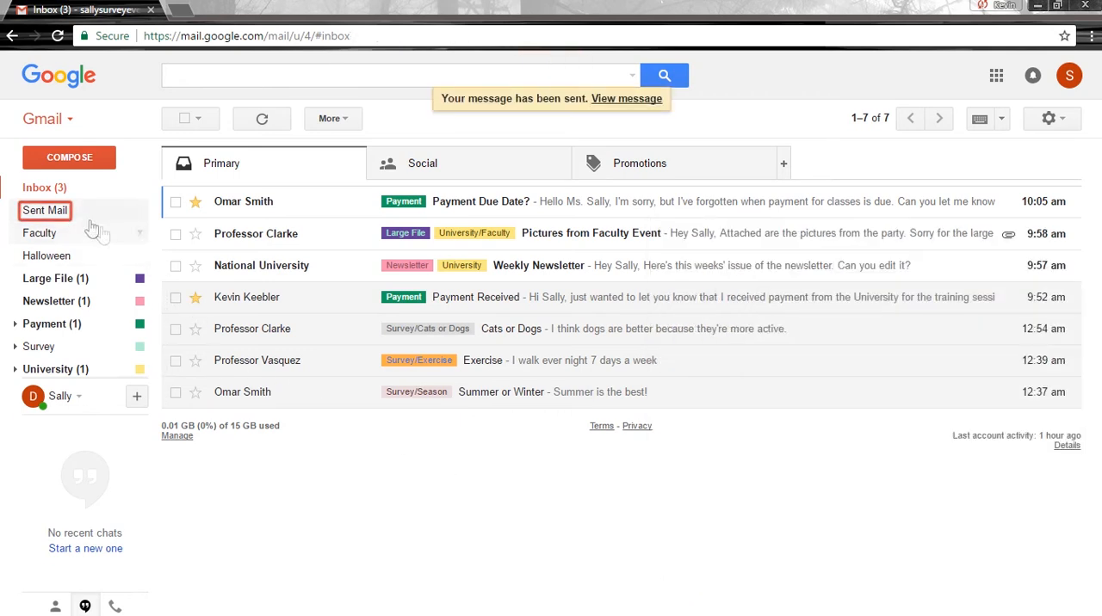
click(73, 218)
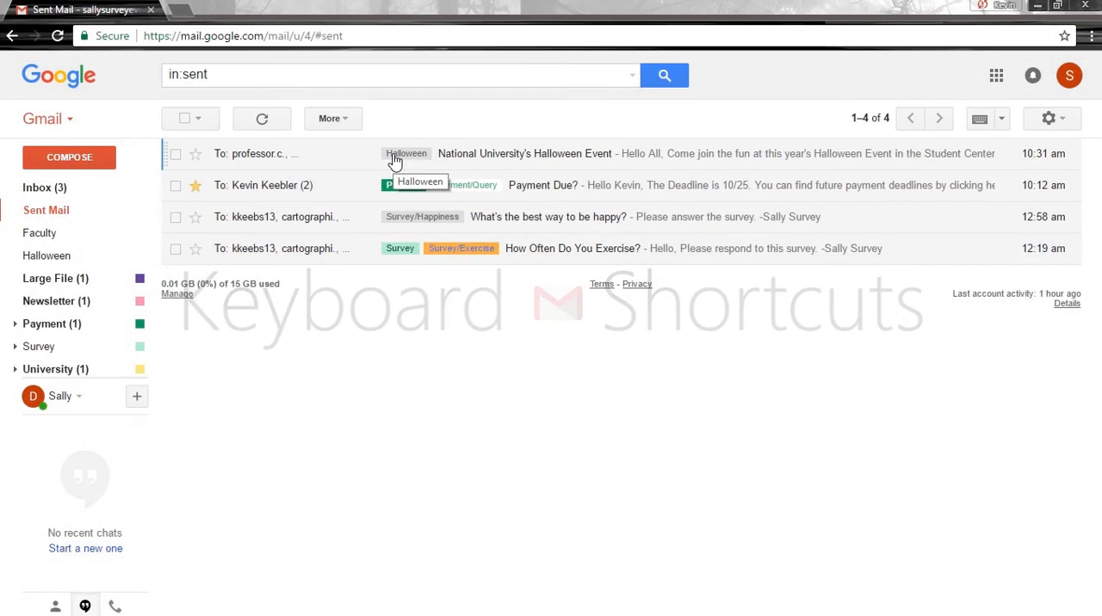
Turn on keyboard shortcuts in the general settings and save the changes.
click(1050, 120)
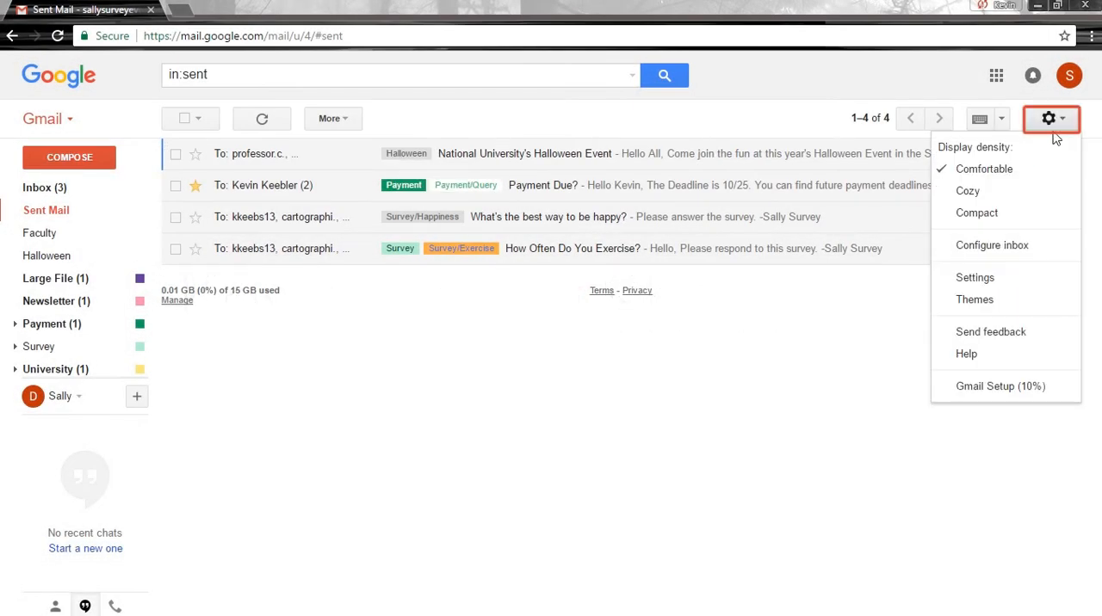
click(975, 277)
scroll(497, 410, down, 5)
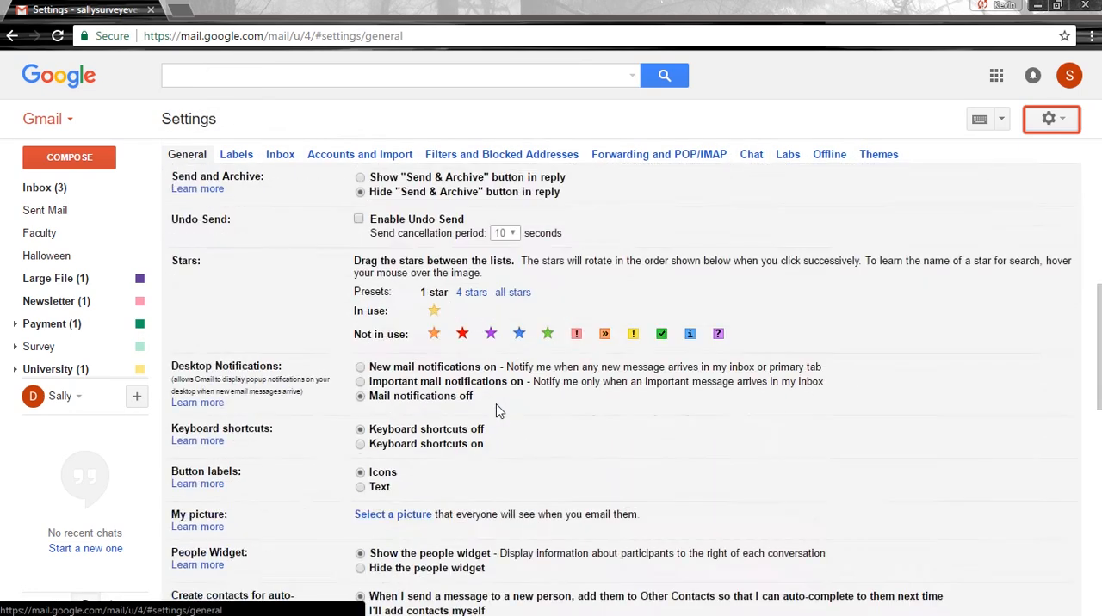
scroll(496, 410, down, 2)
click(362, 316)
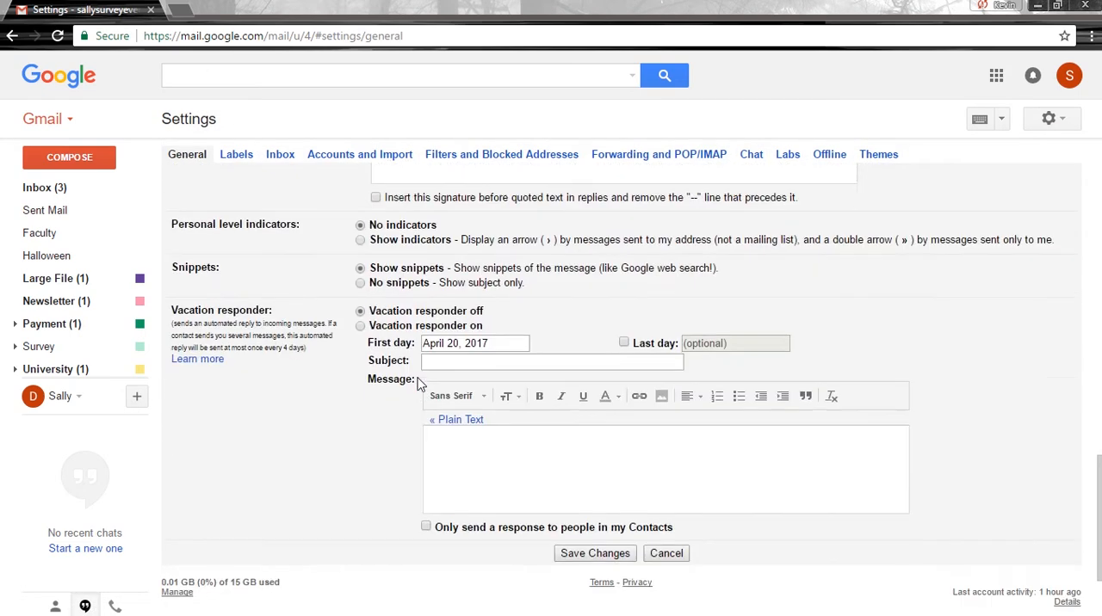
scroll(417, 383, down, 3)
click(582, 418)
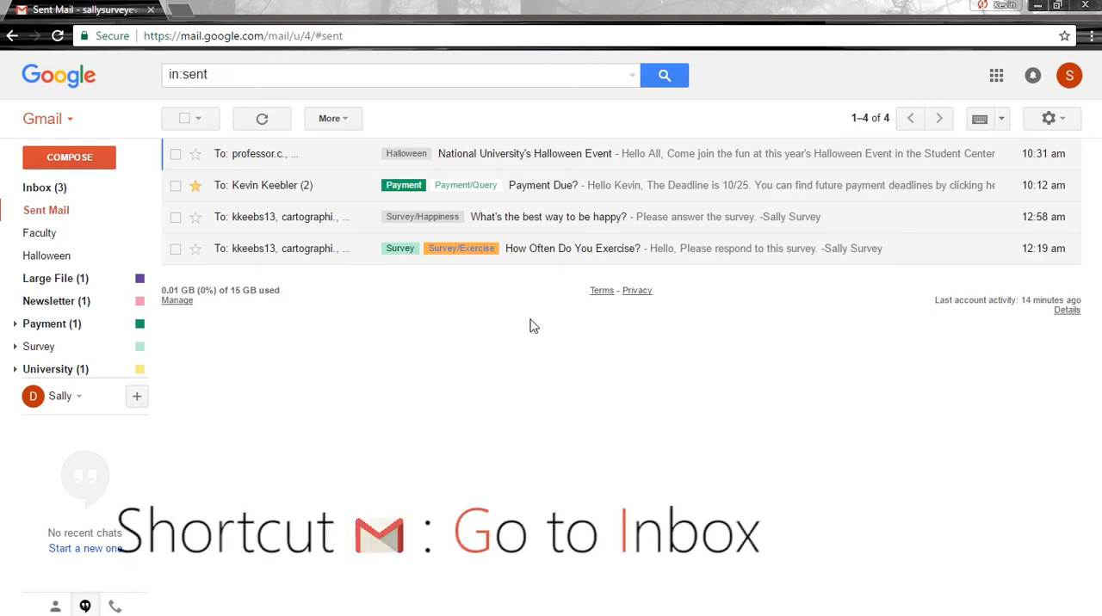
Go to the inbox to check the labelled emails, and review the list of existing filters in the settings.
key(g)
key(i)
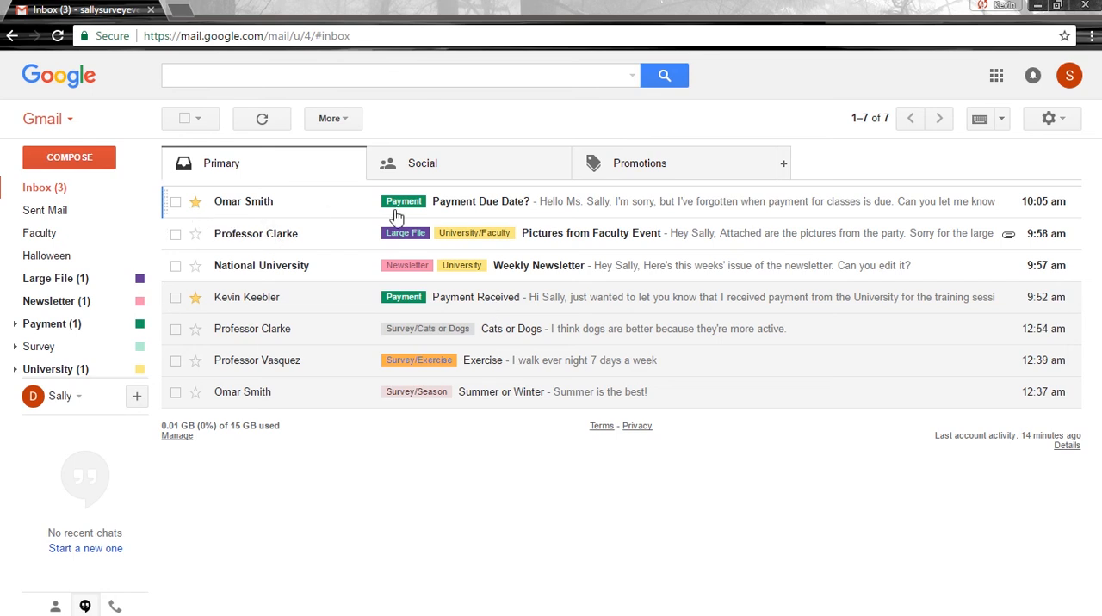
click(1048, 117)
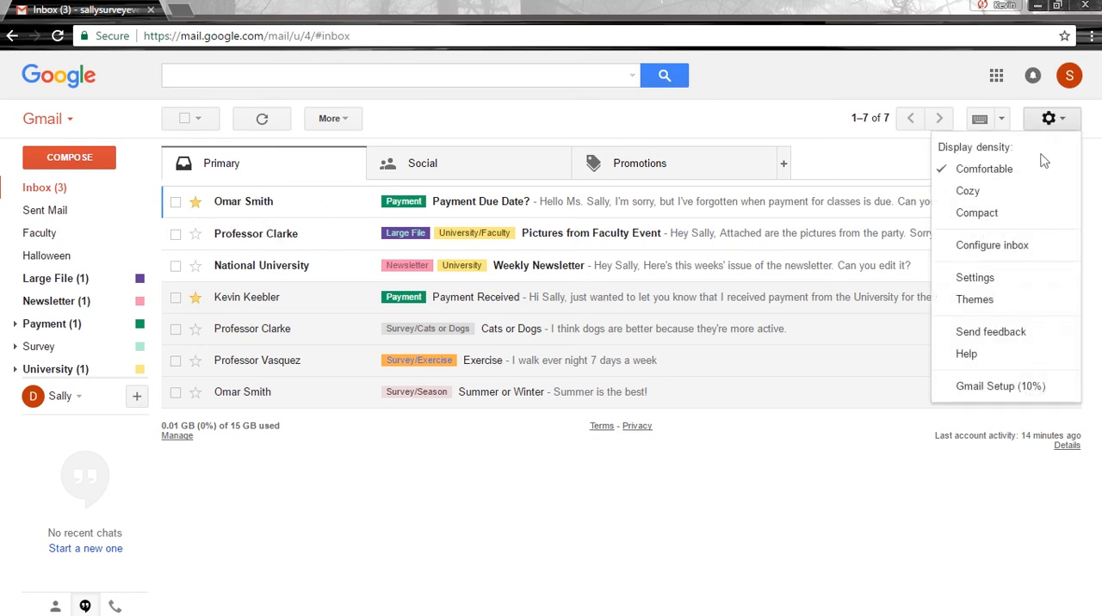
click(923, 278)
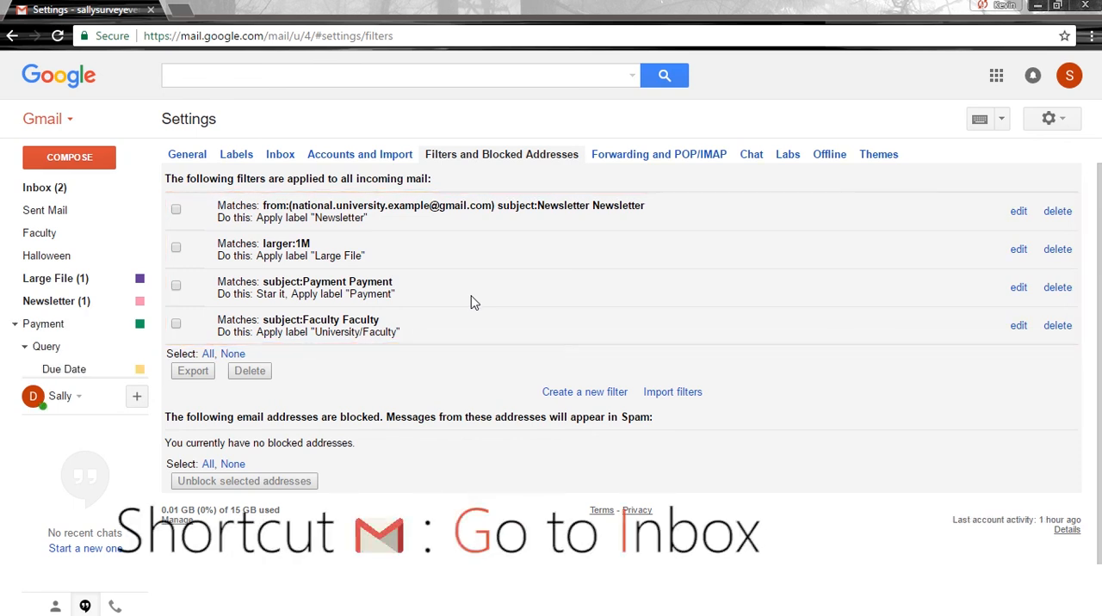
Open the "Payment Due Date?" email from the inbox and add the Payment/Query label to it.
key(g)
key(i)
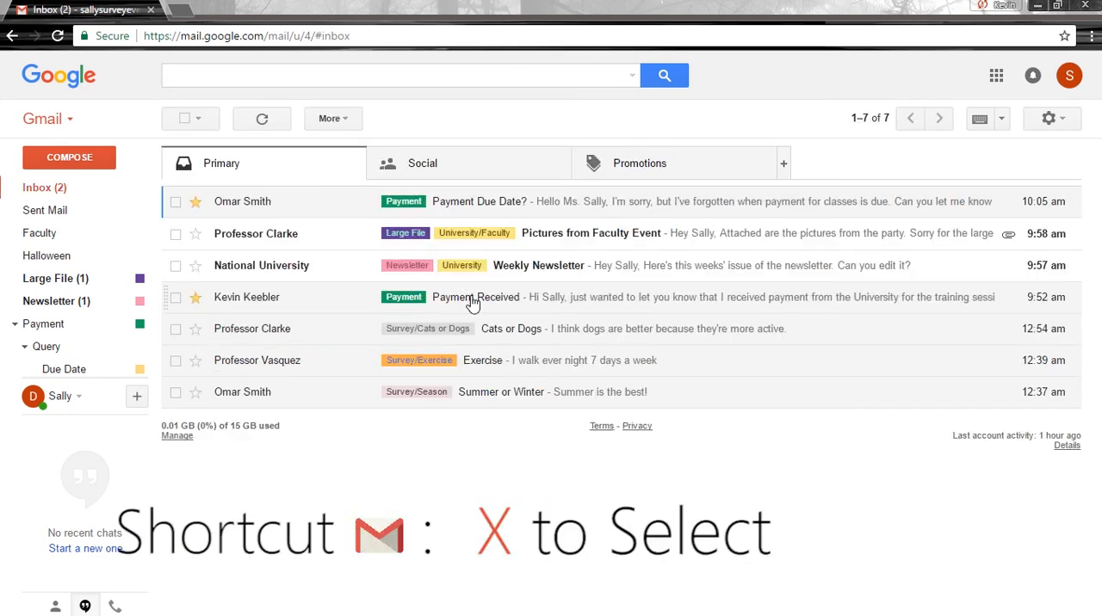
key(x)
key(o)
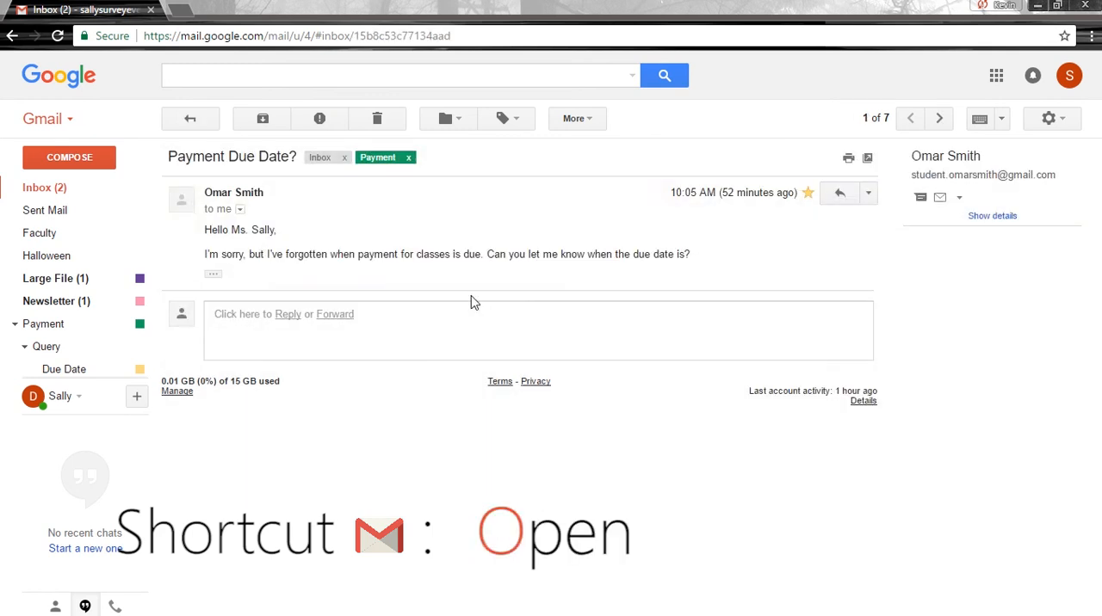
key(l)
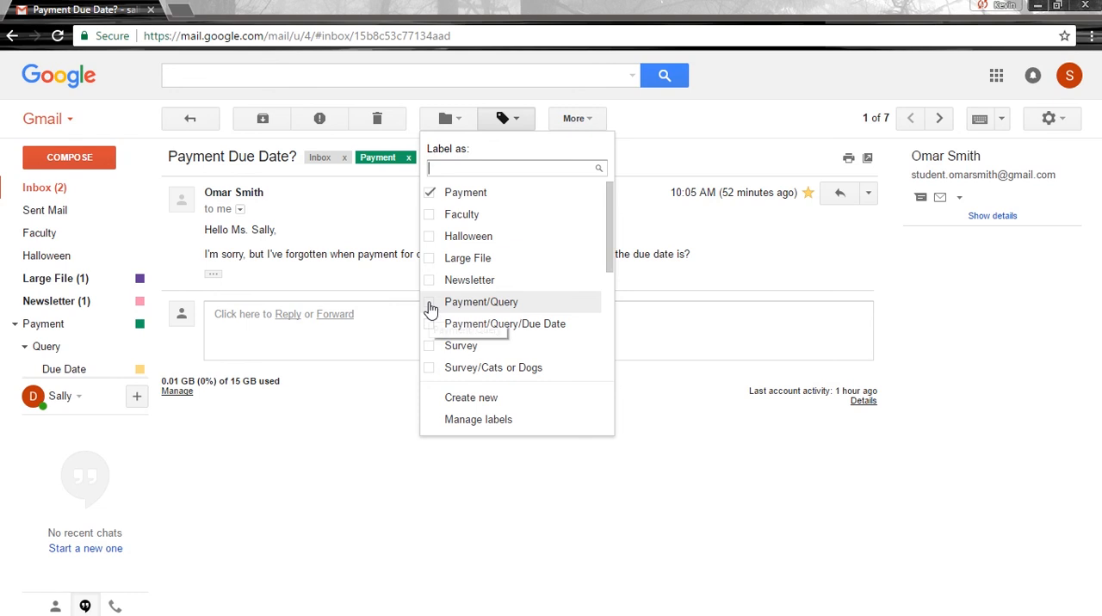
click(431, 306)
click(456, 397)
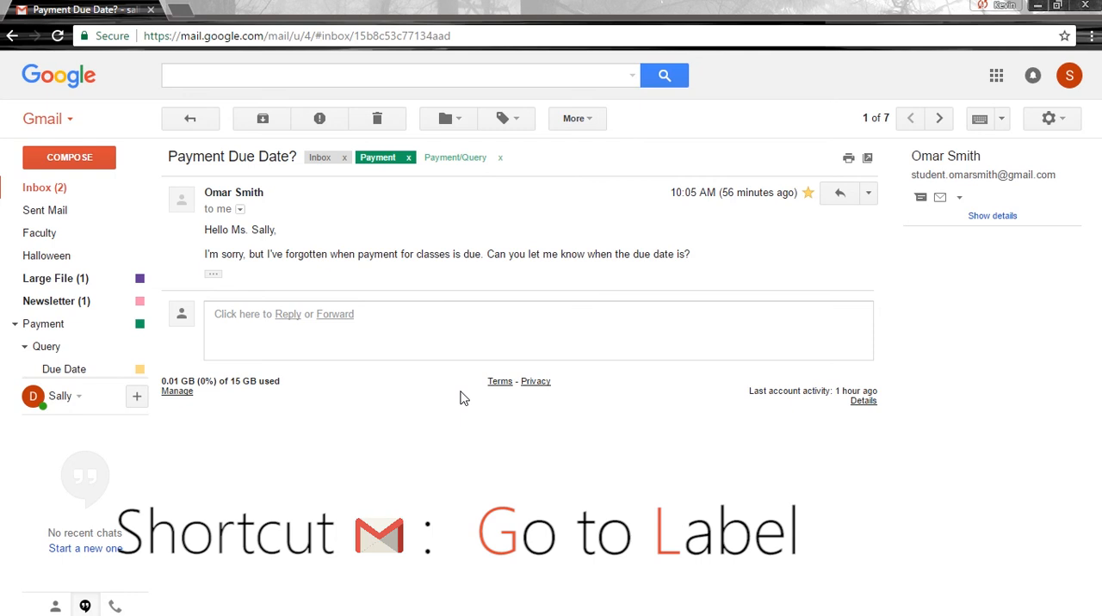
Open the "Payment Due?" email from the Payment/Query/Due Date label and copy the full text of its reply.
text(gl)
text(pay)
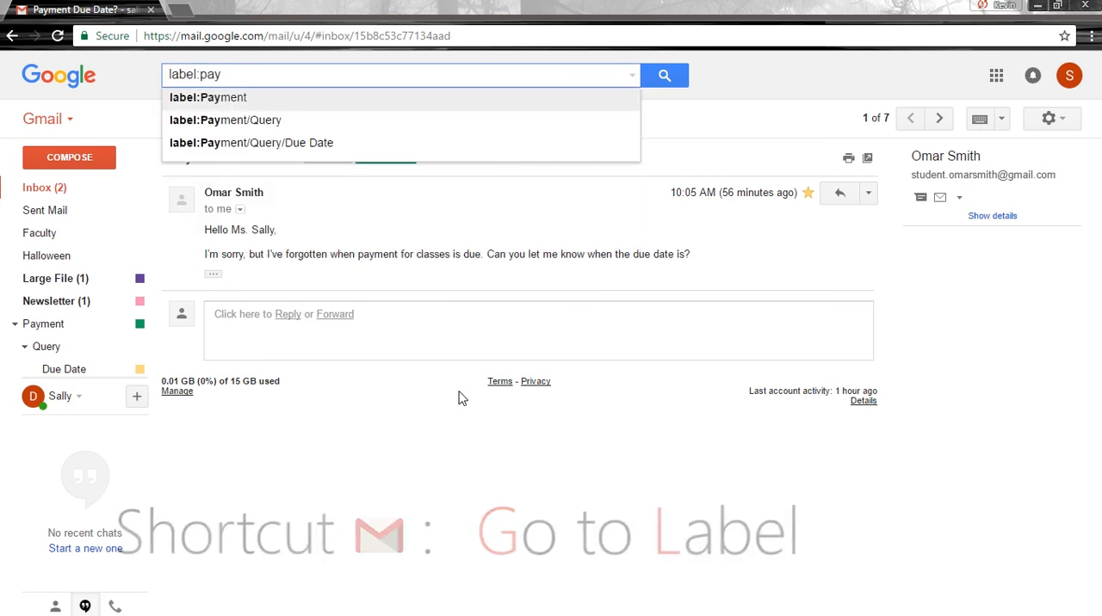
key(Down)
key(Down)
key(Return)
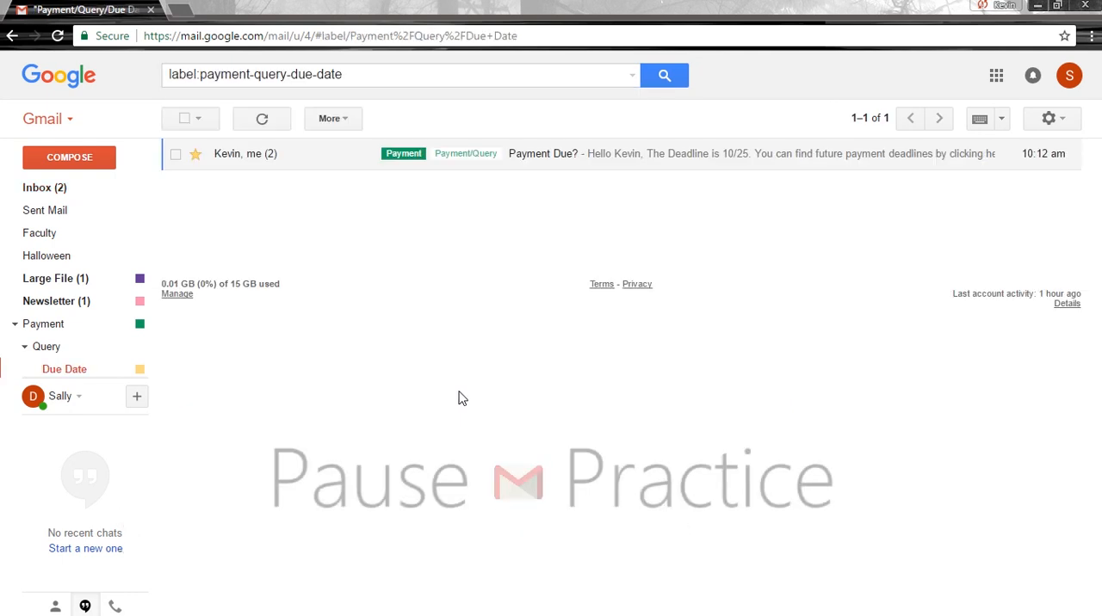
click(395, 157)
drag(239, 344, 204, 273)
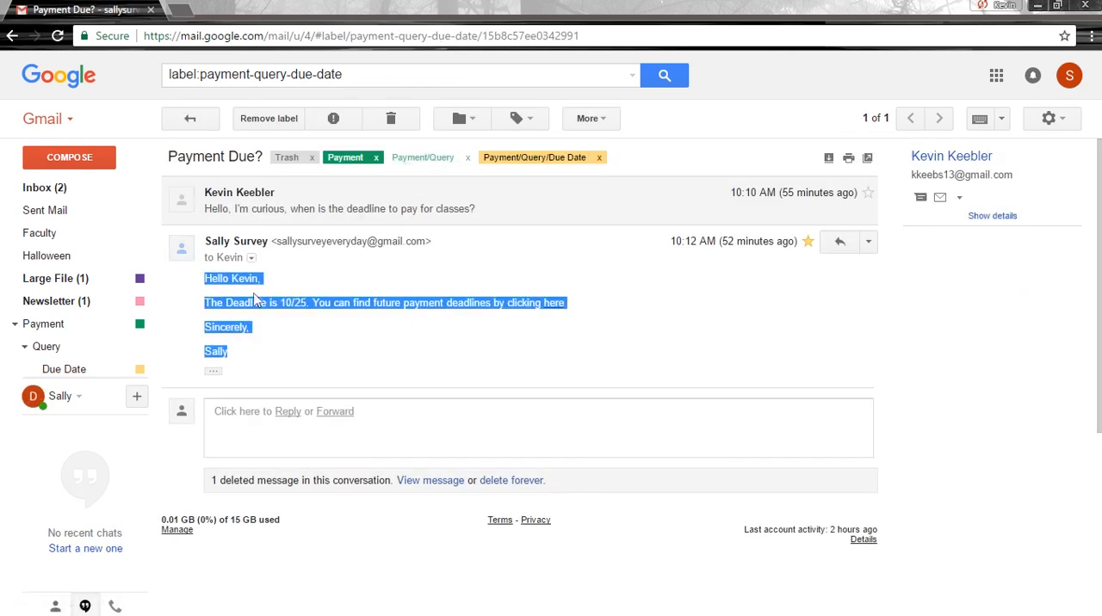
key(ctrl+c)
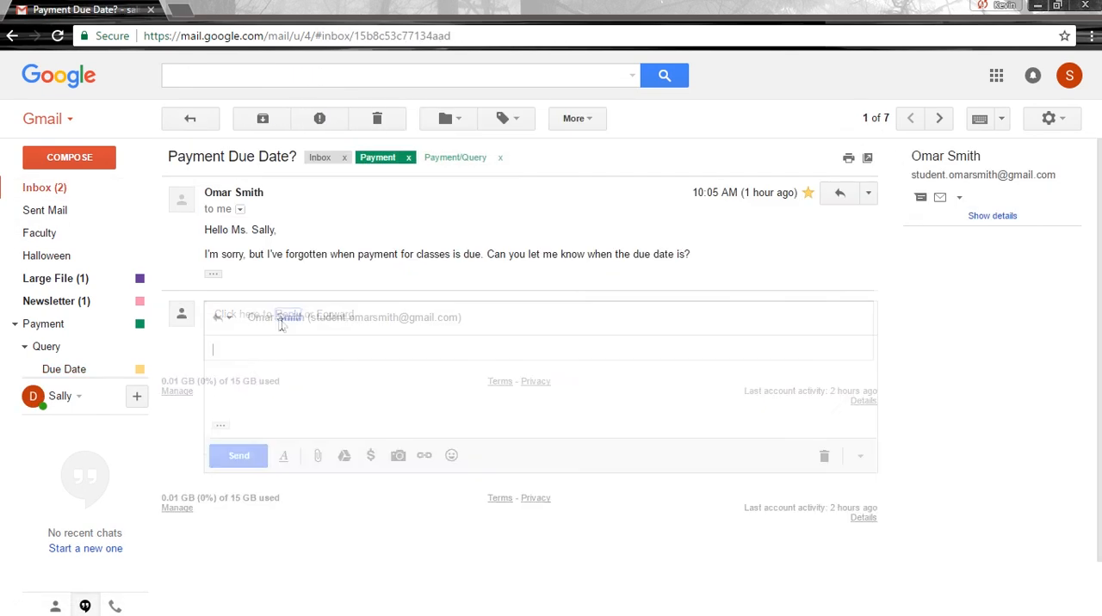
Paste the copied text as the reply to "Payment Due Date?", change the greeting to the recipient's first name, and send it.
key(ctrl+v)
double_click(253, 351)
text(Omar)
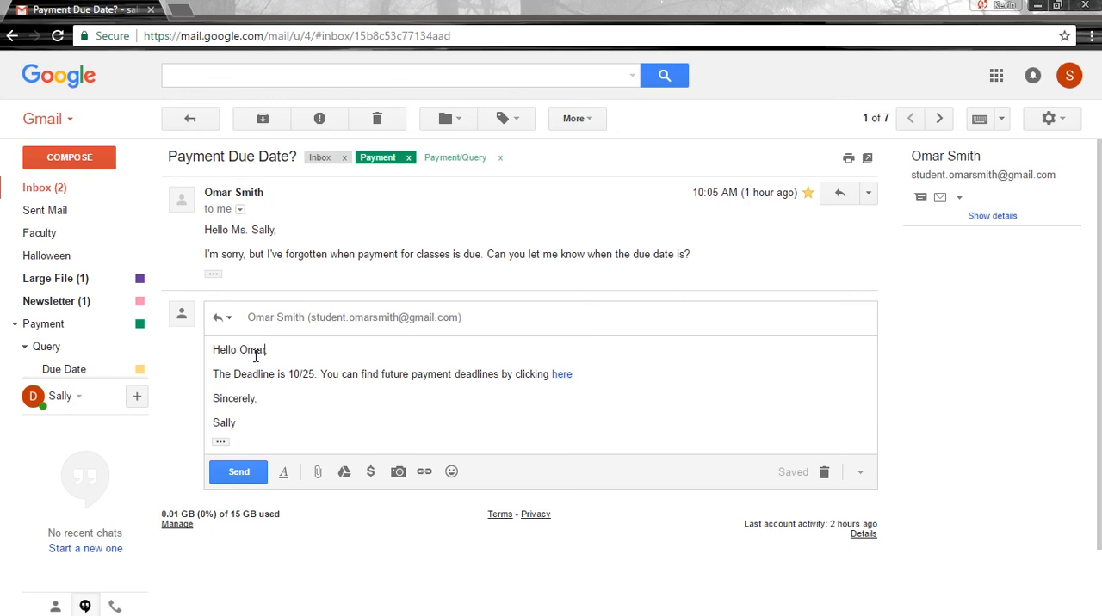
click(239, 472)
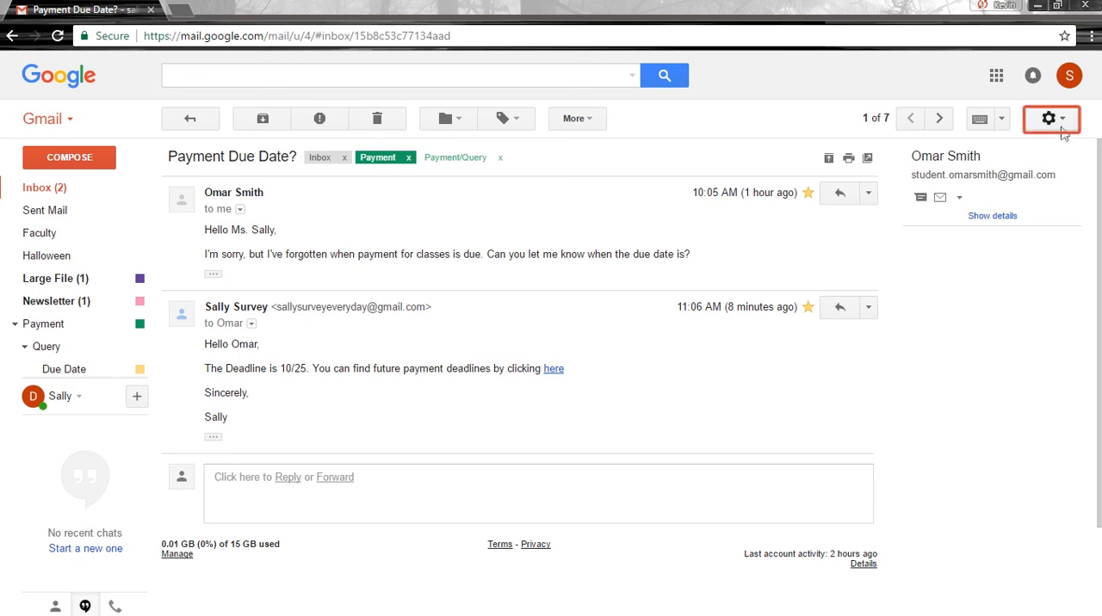
Select all filters in the Filters and Blocked Addresses settings and export them.
click(1064, 127)
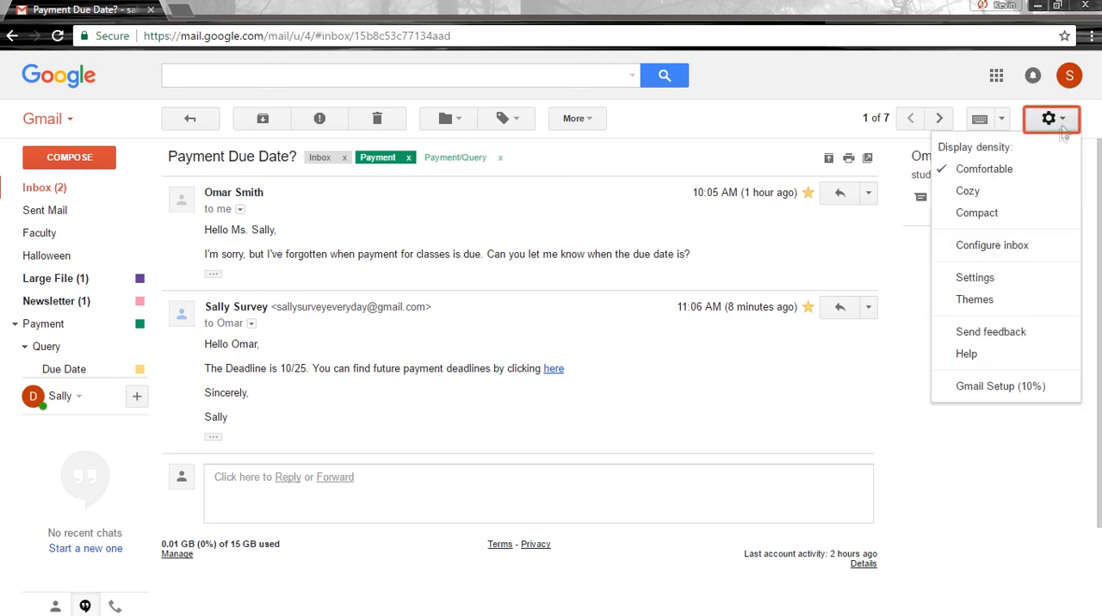
click(990, 277)
click(525, 162)
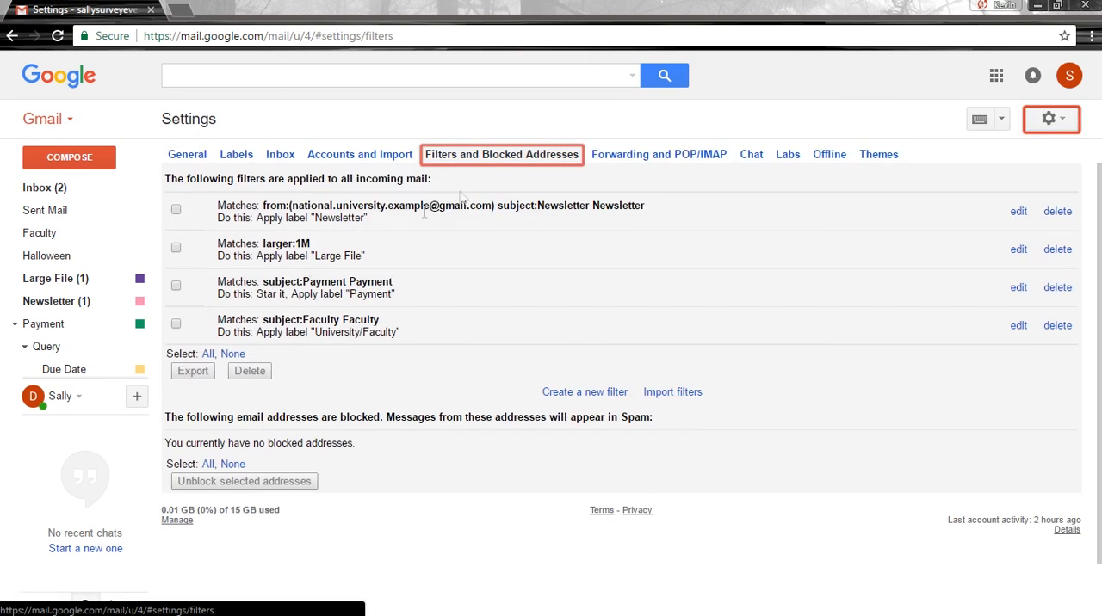
click(207, 353)
click(198, 372)
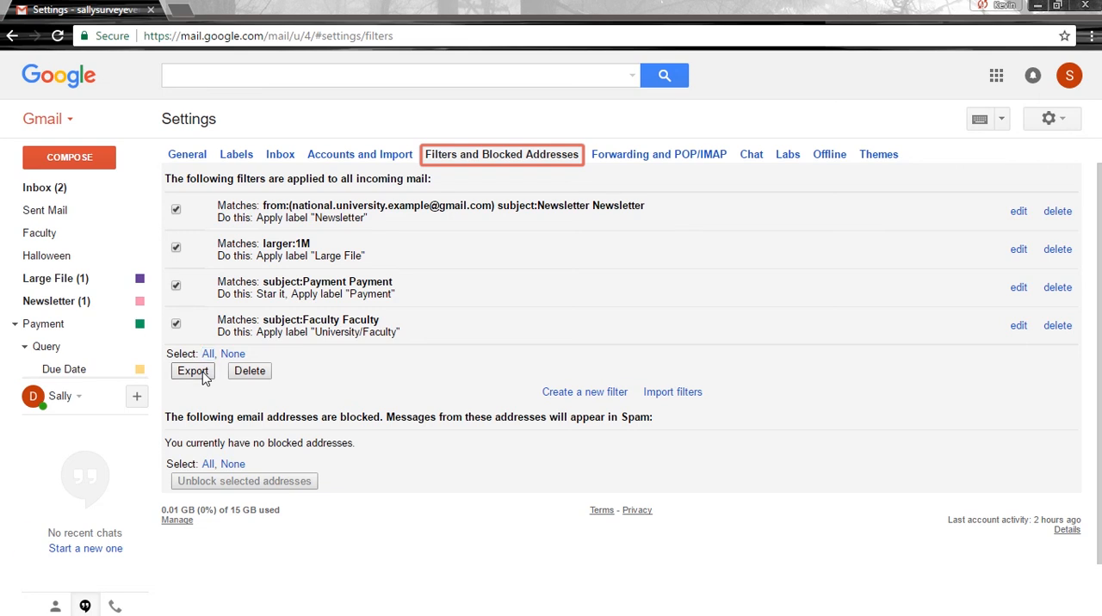